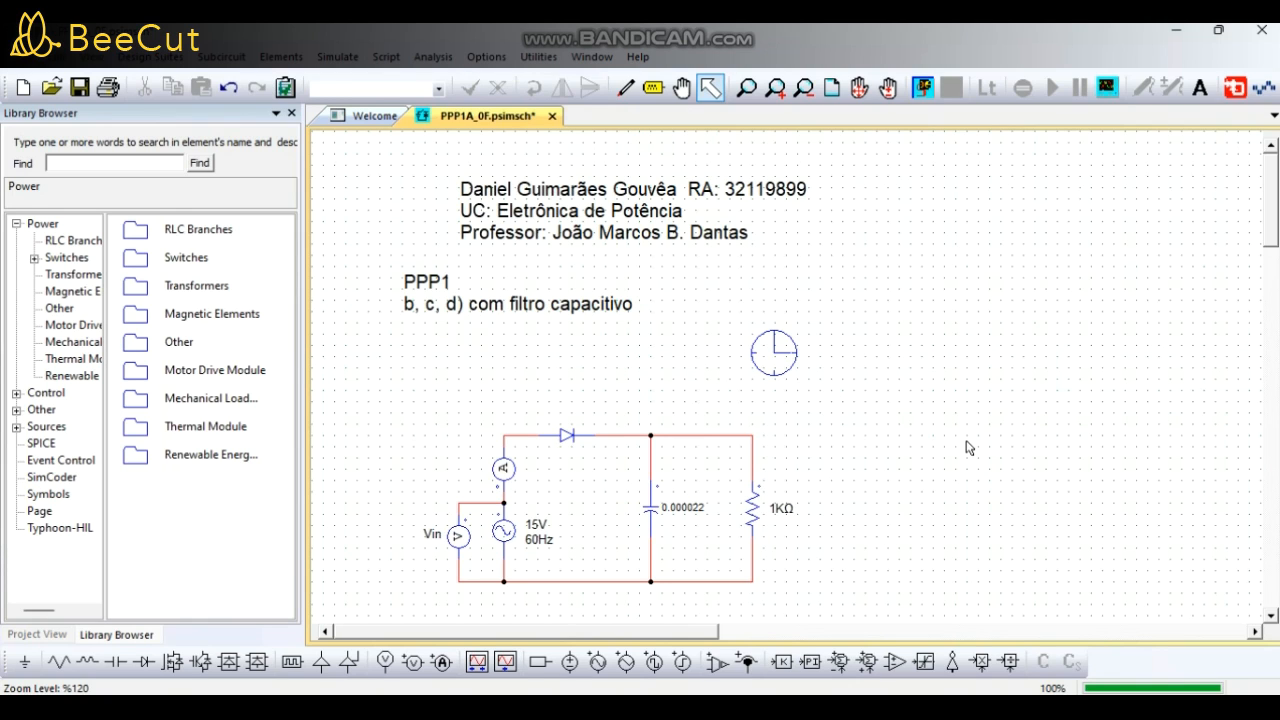
Simulate the diode rectifier circuit with the capacitive filter and show its waveforms in Simview.
{"action": "scroll", "coordinate": [968, 448], "scroll_direction": "down", "scroll_amount": 3}
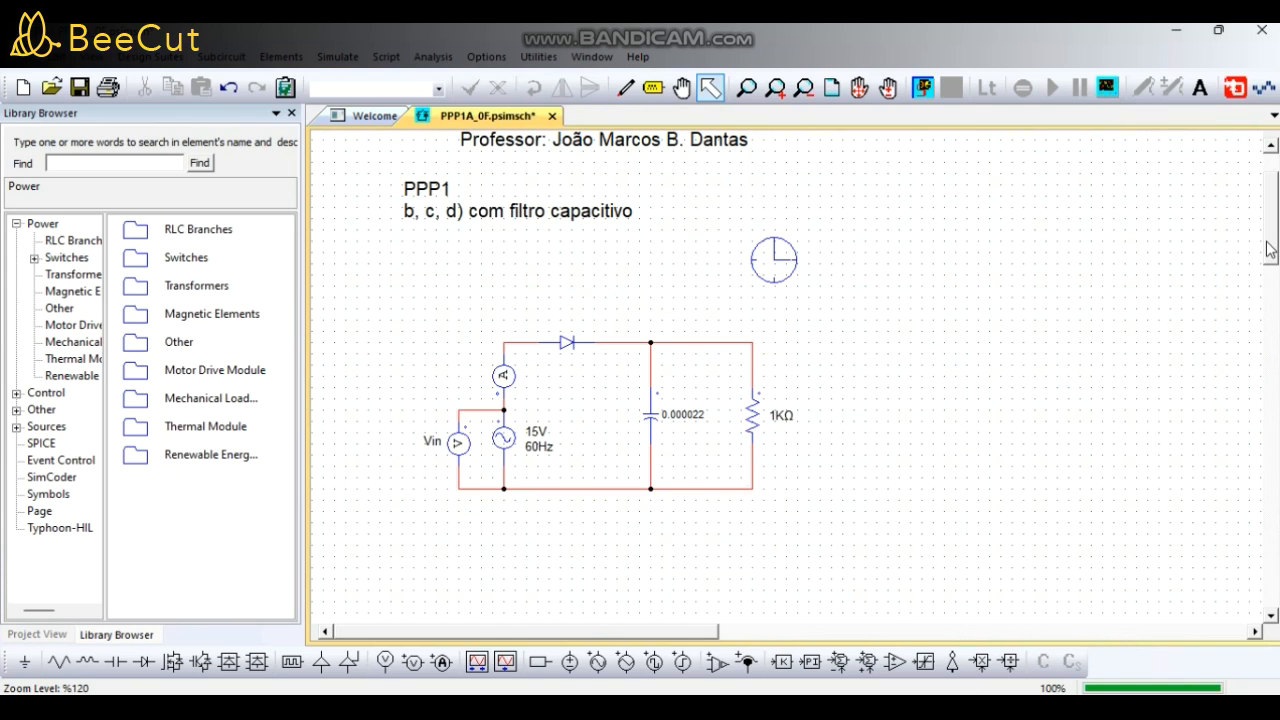
{"action": "scroll", "coordinate": [1270, 250], "scroll_direction": "up", "scroll_amount": 3}
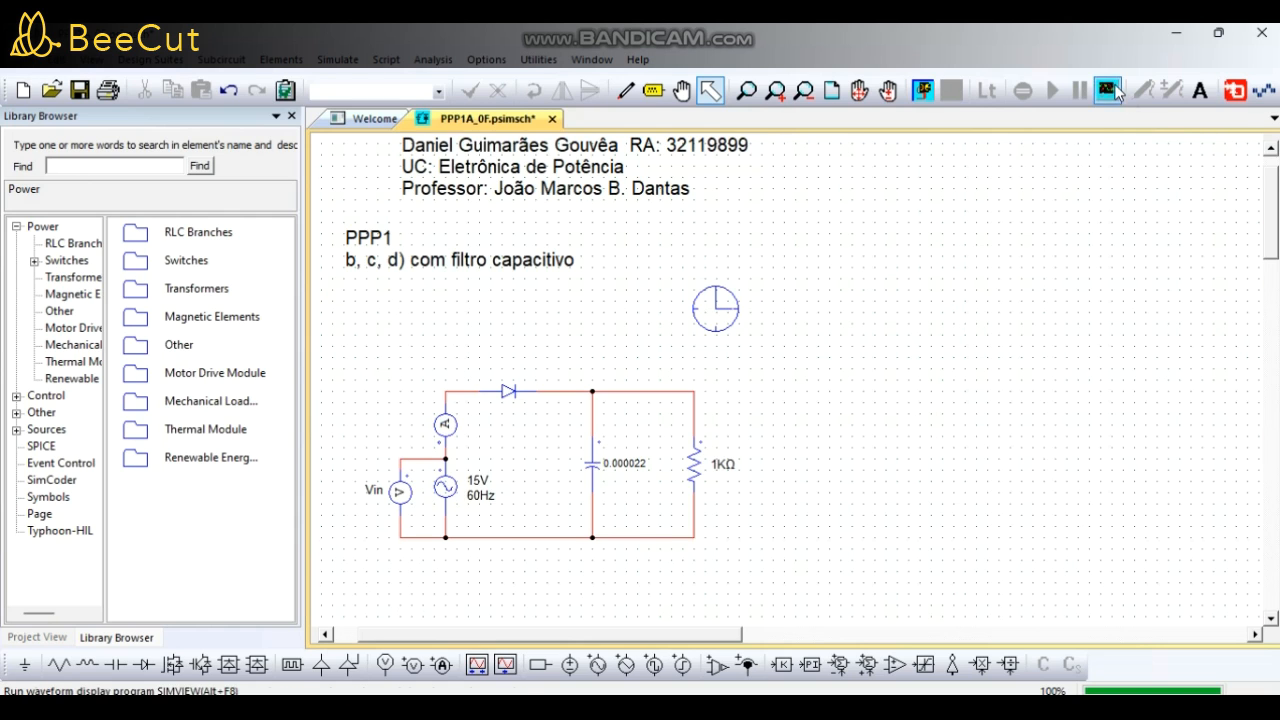
{"action": "left_click", "coordinate": [1052, 90]}
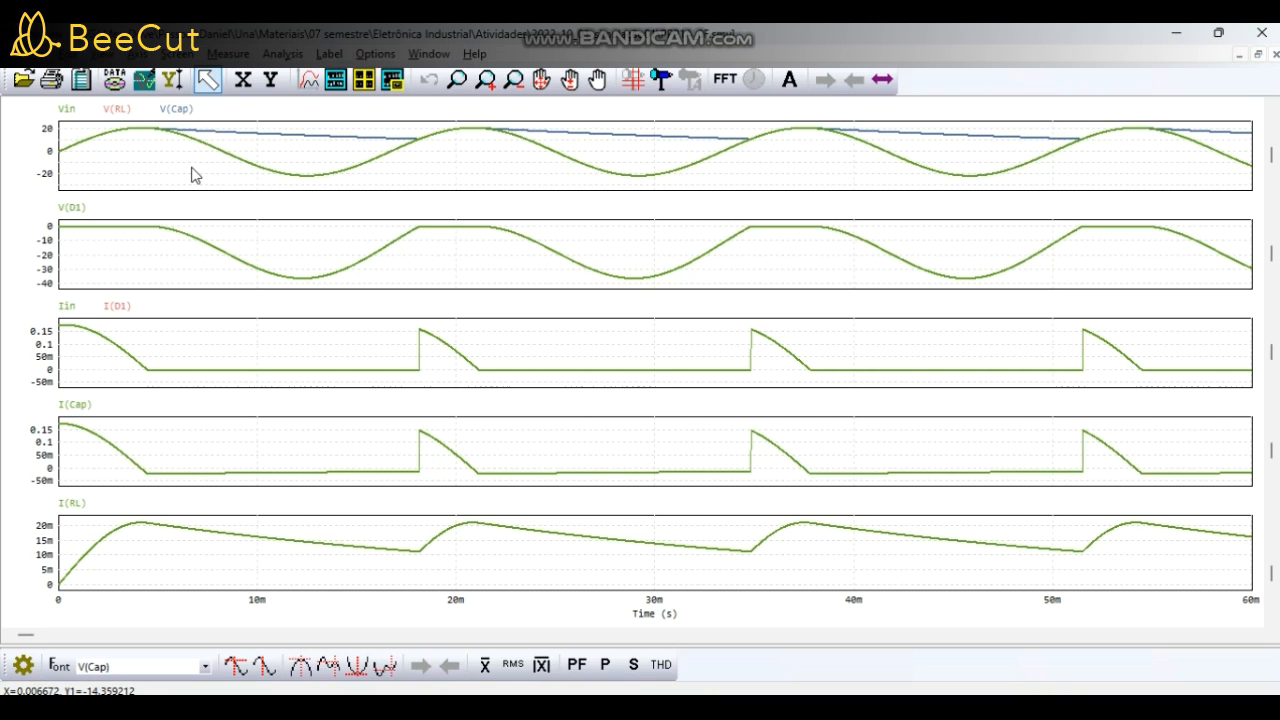
Compare the Vin, V(RL) and V(Cap) curves by bringing each to the front of the voltage plot.
{"action": "left_click", "coordinate": [68, 114]}
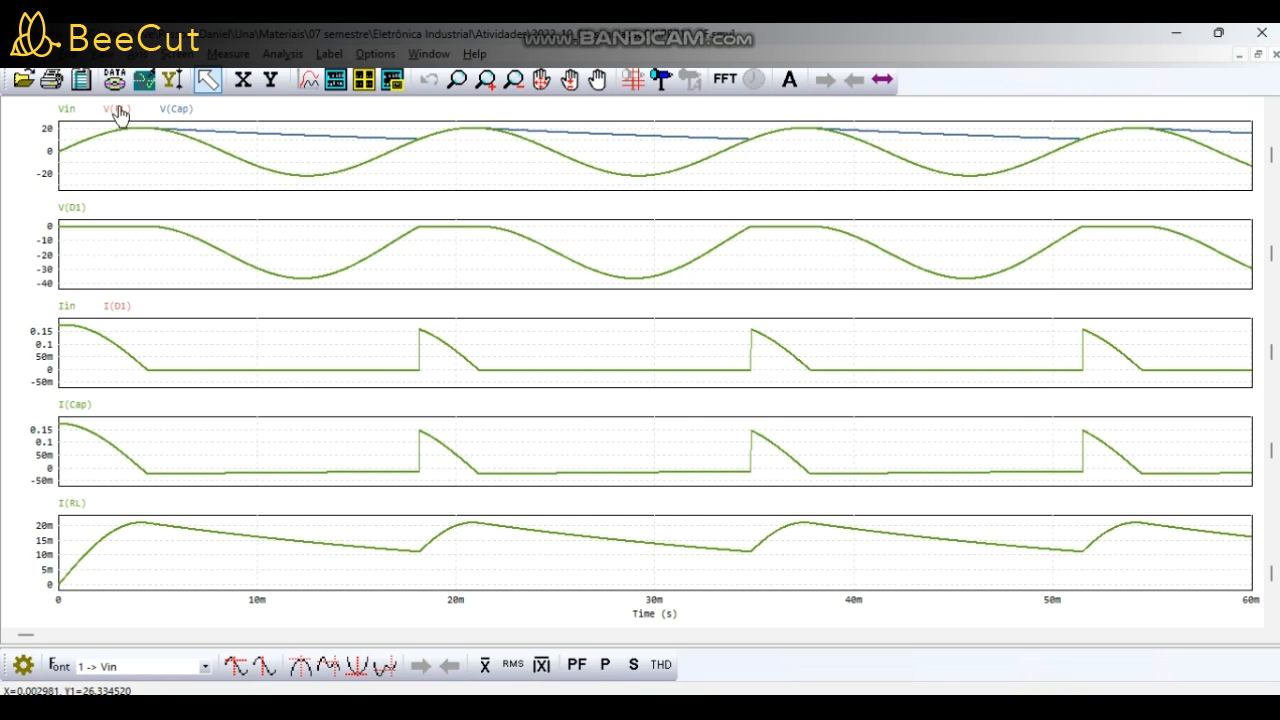
{"action": "left_click", "coordinate": [118, 112]}
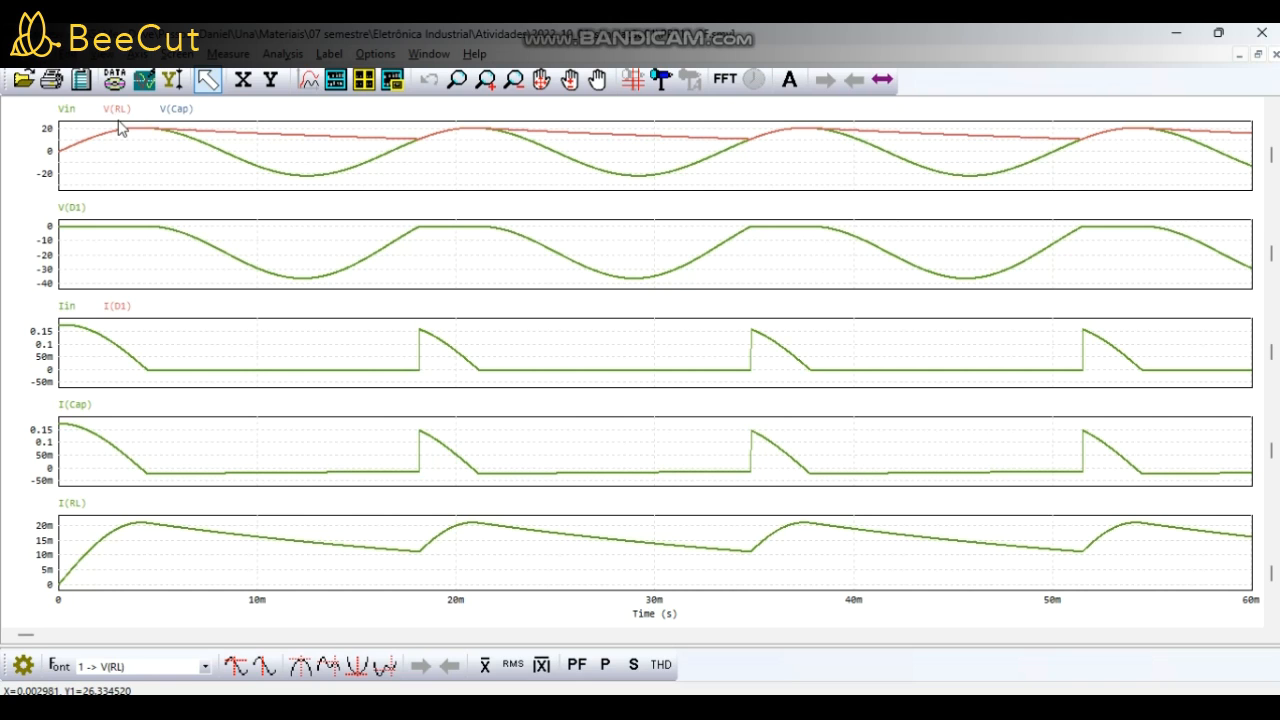
{"action": "left_click", "coordinate": [178, 118]}
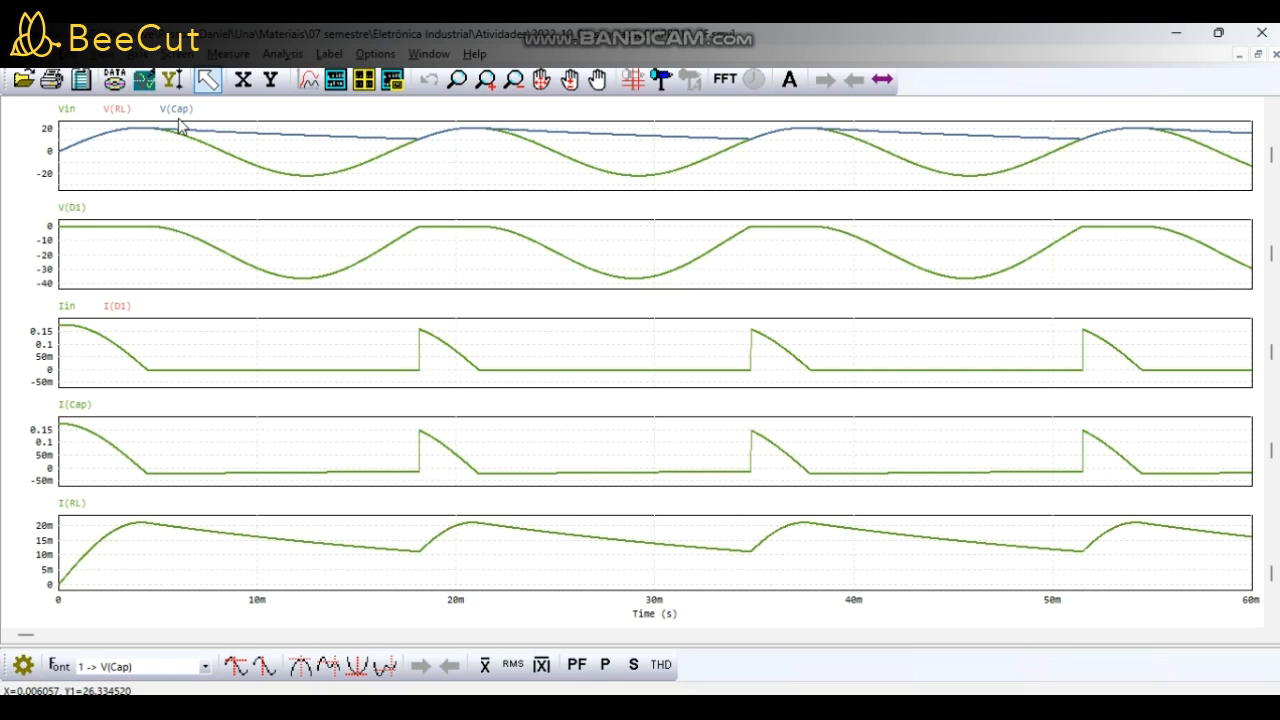
{"action": "left_click", "coordinate": [117, 117]}
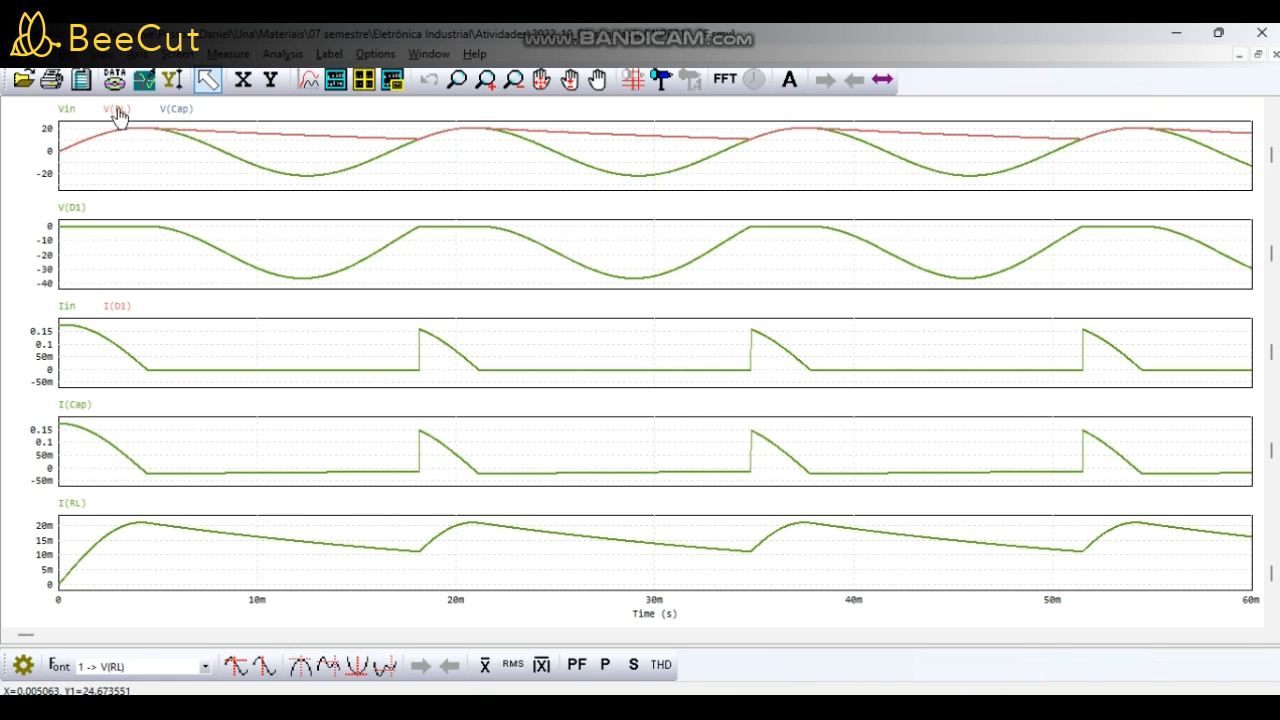
{"action": "left_click", "coordinate": [175, 117]}
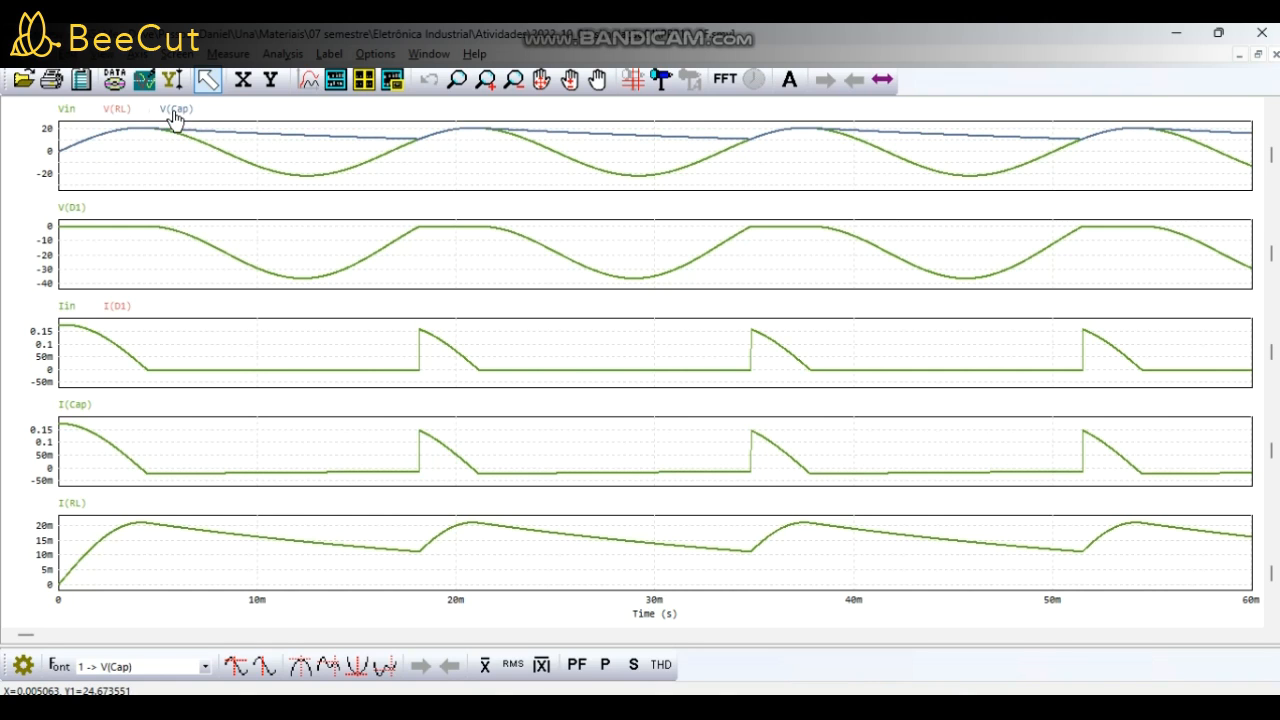
{"action": "left_click", "coordinate": [119, 117]}
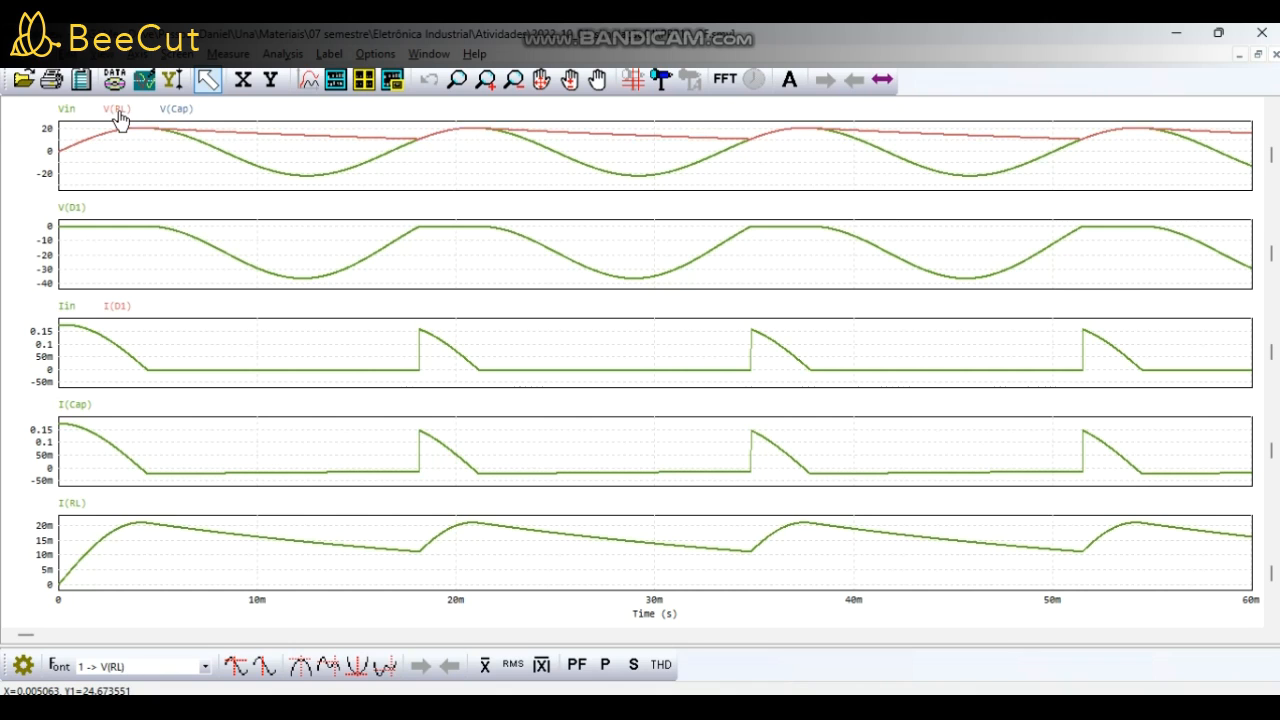
Inspect the V(D1) plot, and compare Iin with I(D1) by alternately bringing each current curve to the front.
{"action": "left_click", "coordinate": [76, 255]}
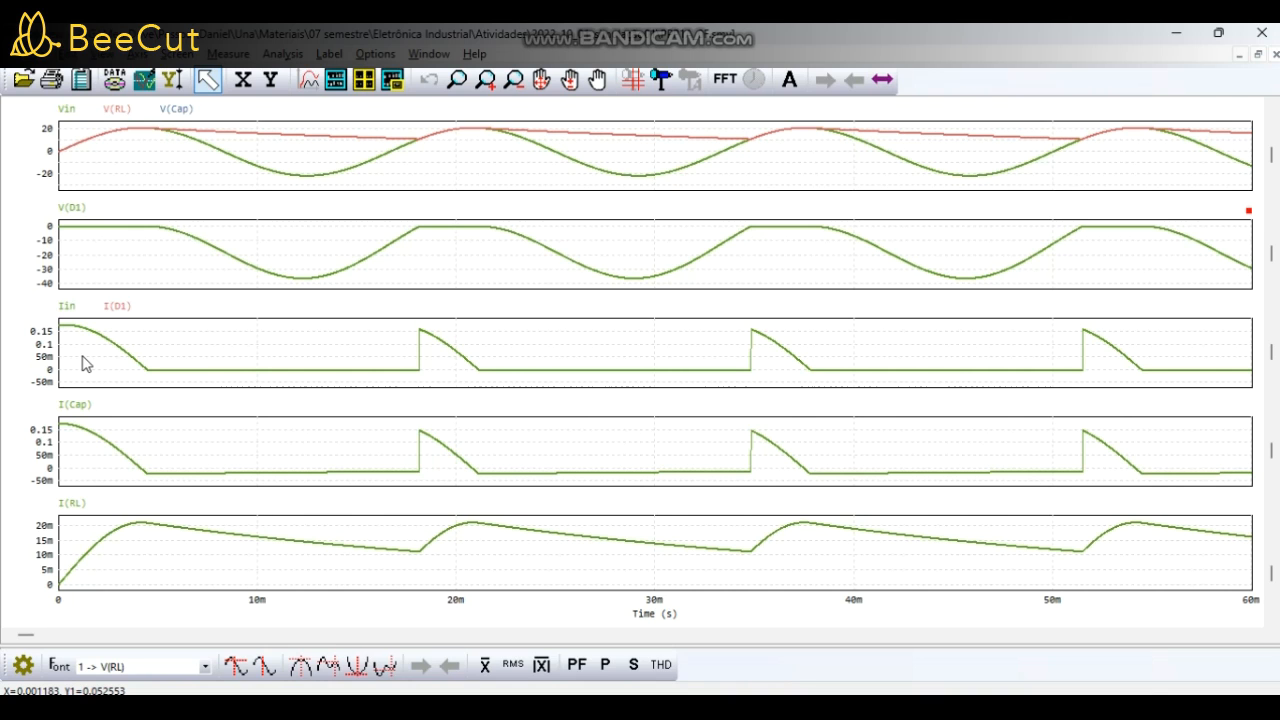
{"action": "left_click", "coordinate": [133, 308]}
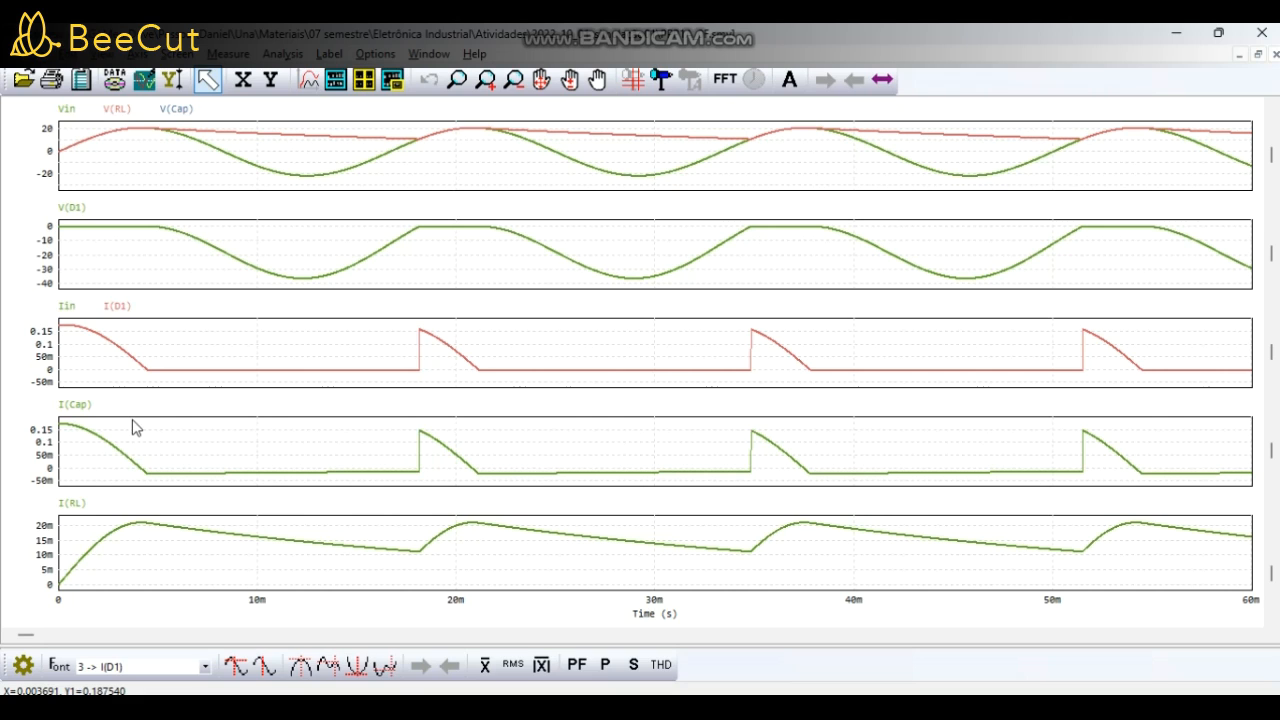
{"action": "left_click", "coordinate": [67, 308]}
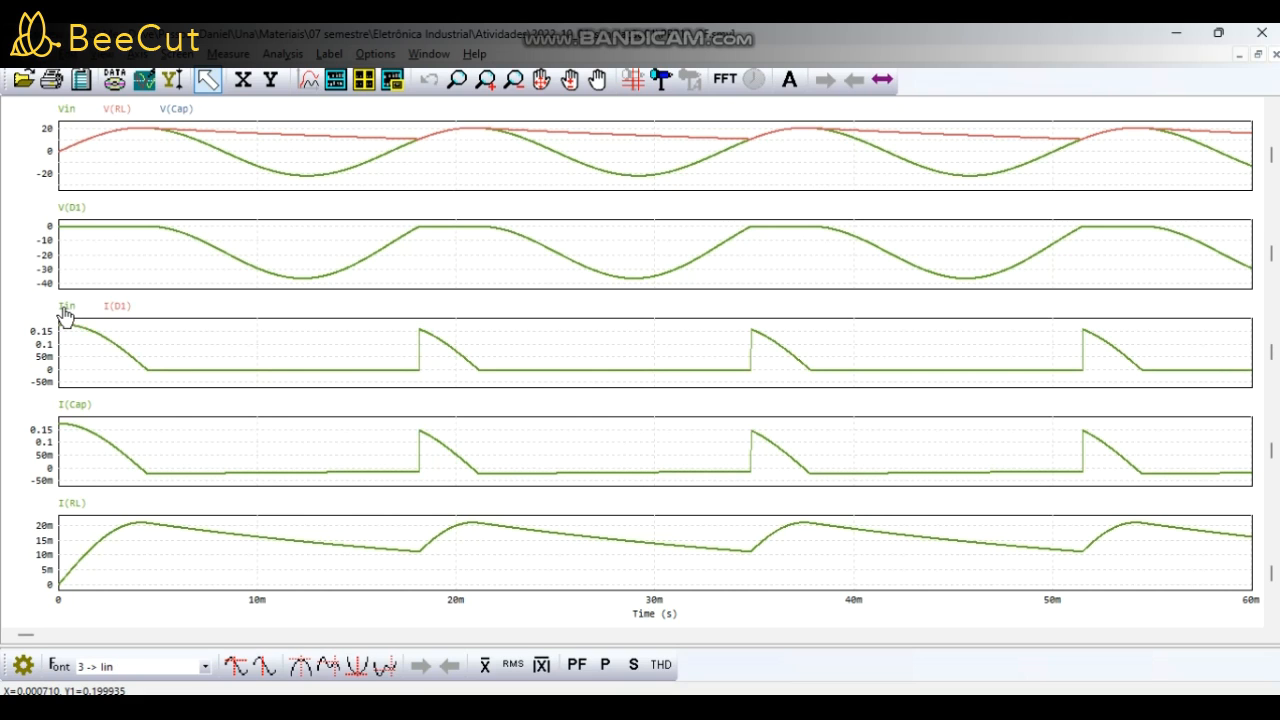
{"action": "left_click", "coordinate": [115, 311]}
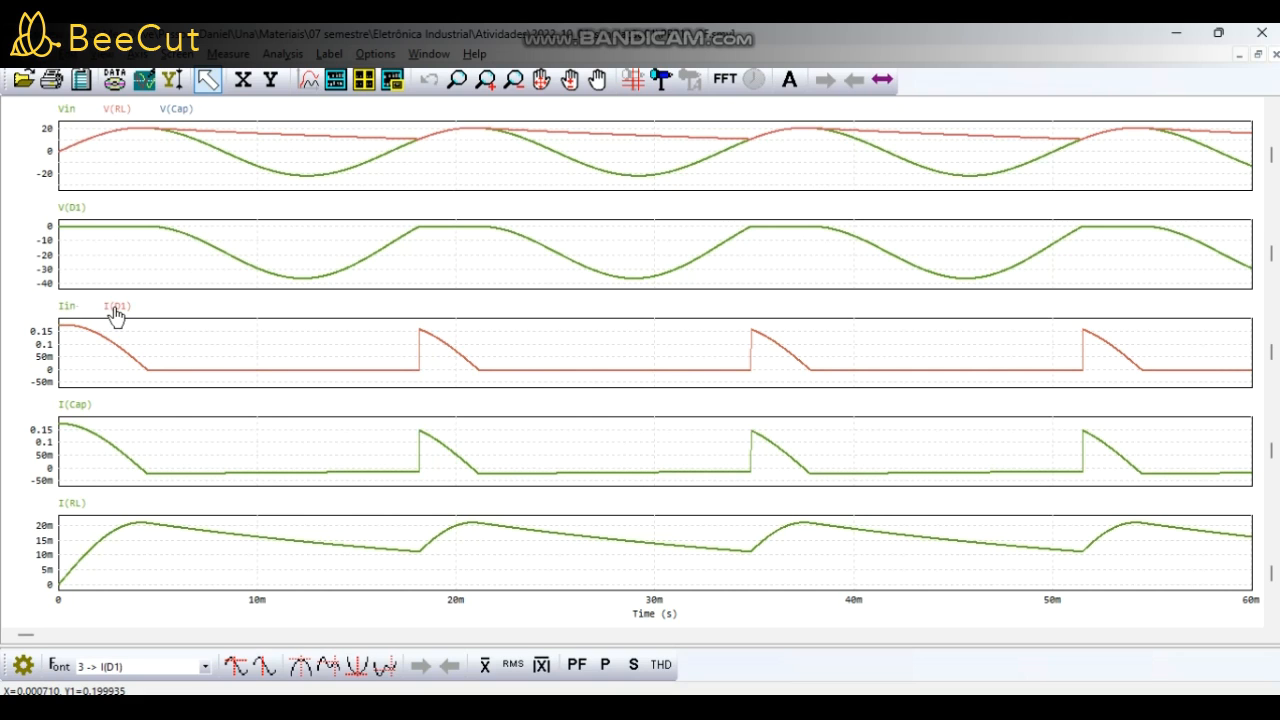
{"action": "left_click", "coordinate": [72, 310]}
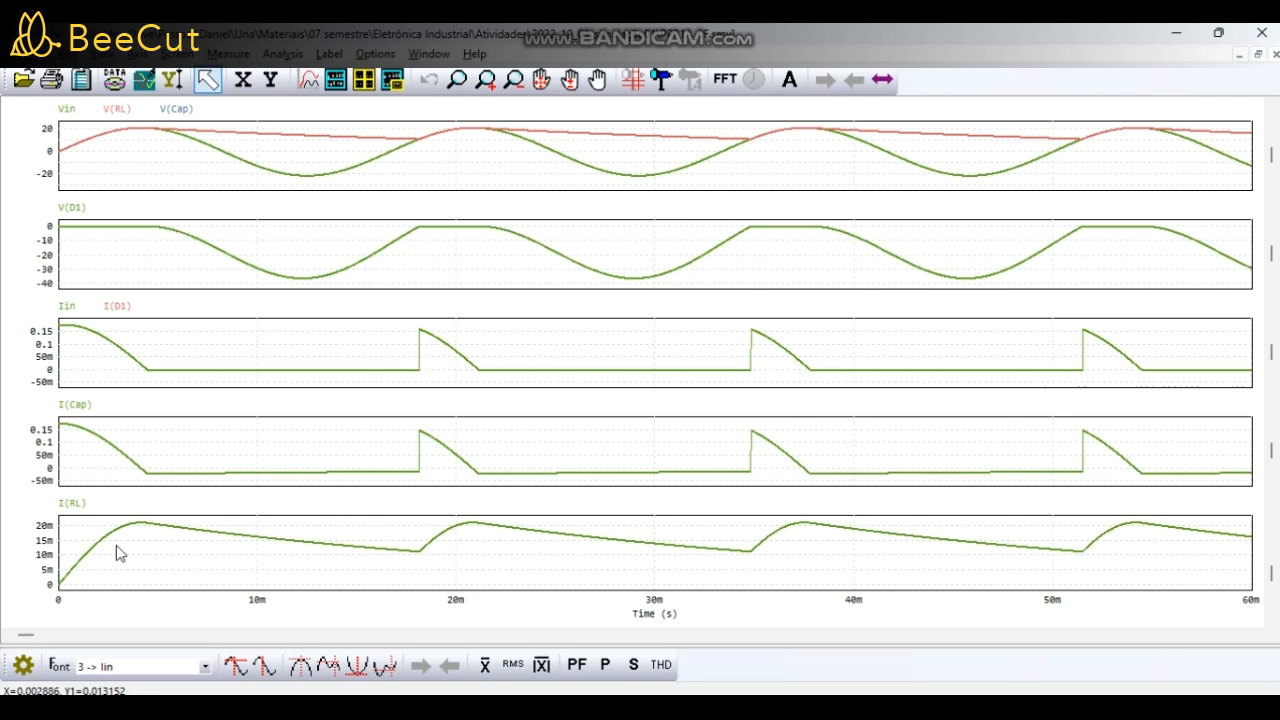
Display the voltage plot in full screen and highlight V(RL), Vin and V(Cap) in turn.
{"action": "right_click", "coordinate": [157, 162]}
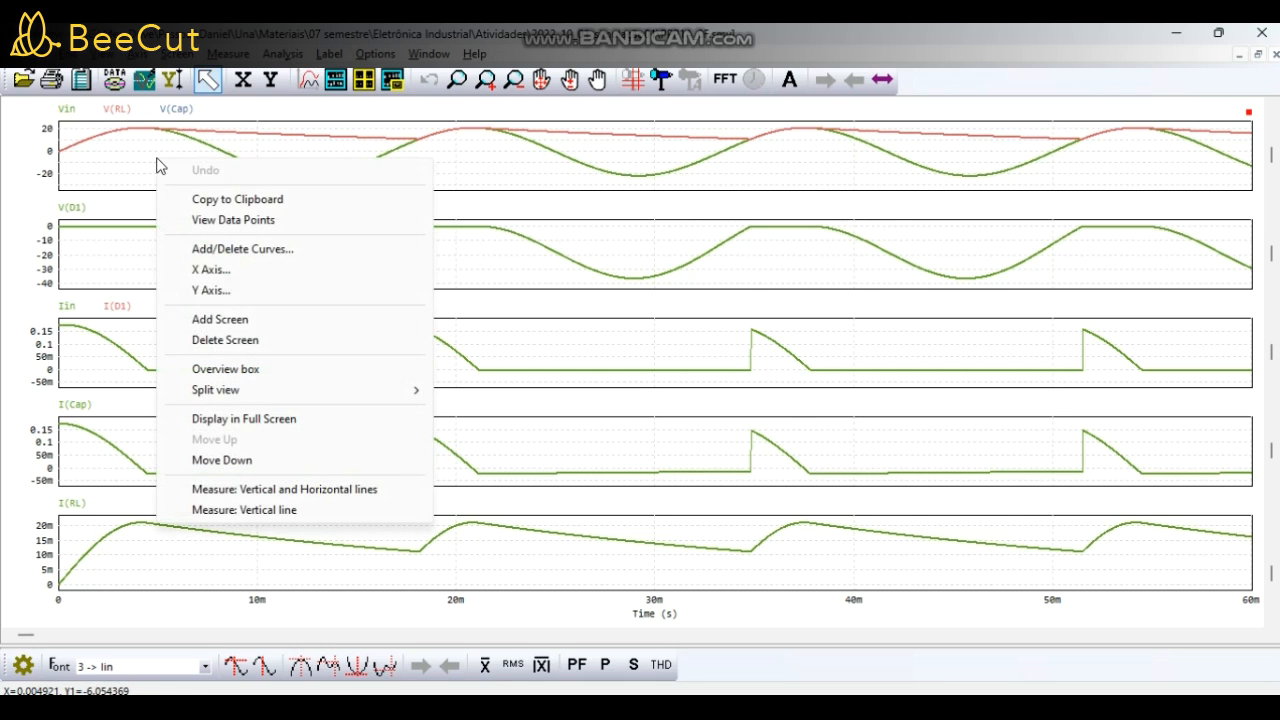
{"action": "left_click", "coordinate": [238, 416]}
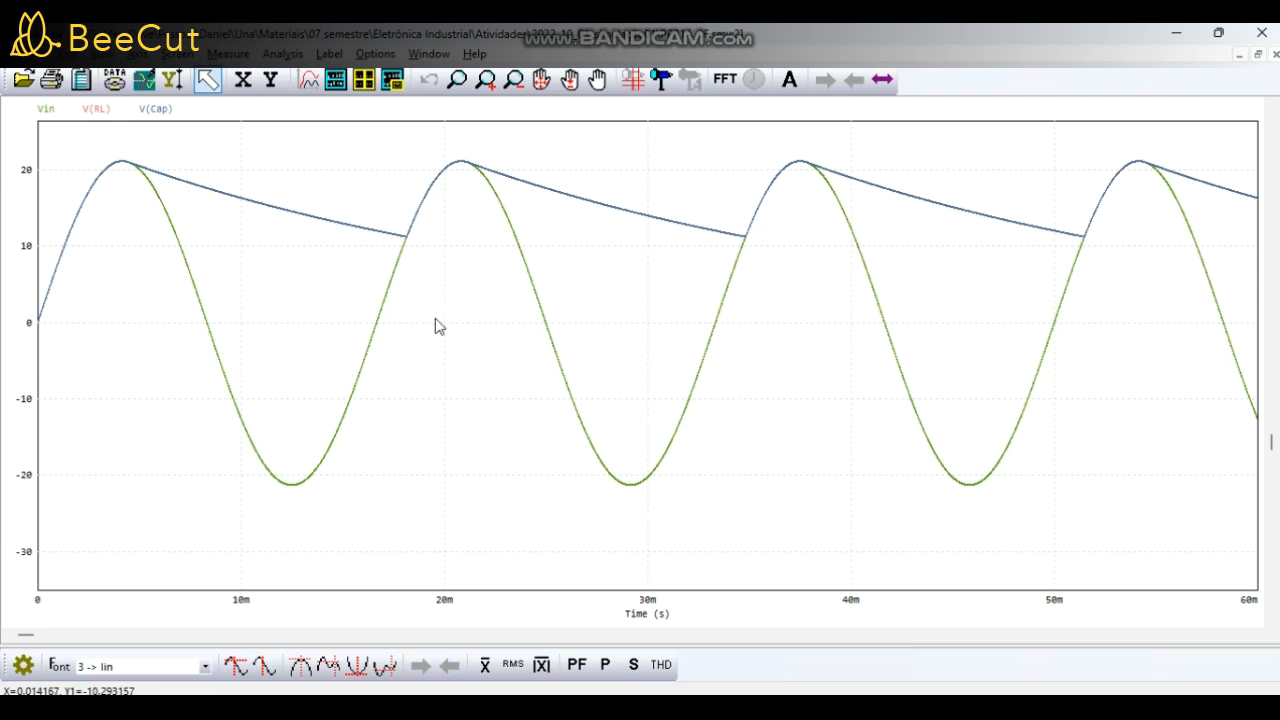
{"action": "left_click", "coordinate": [100, 110]}
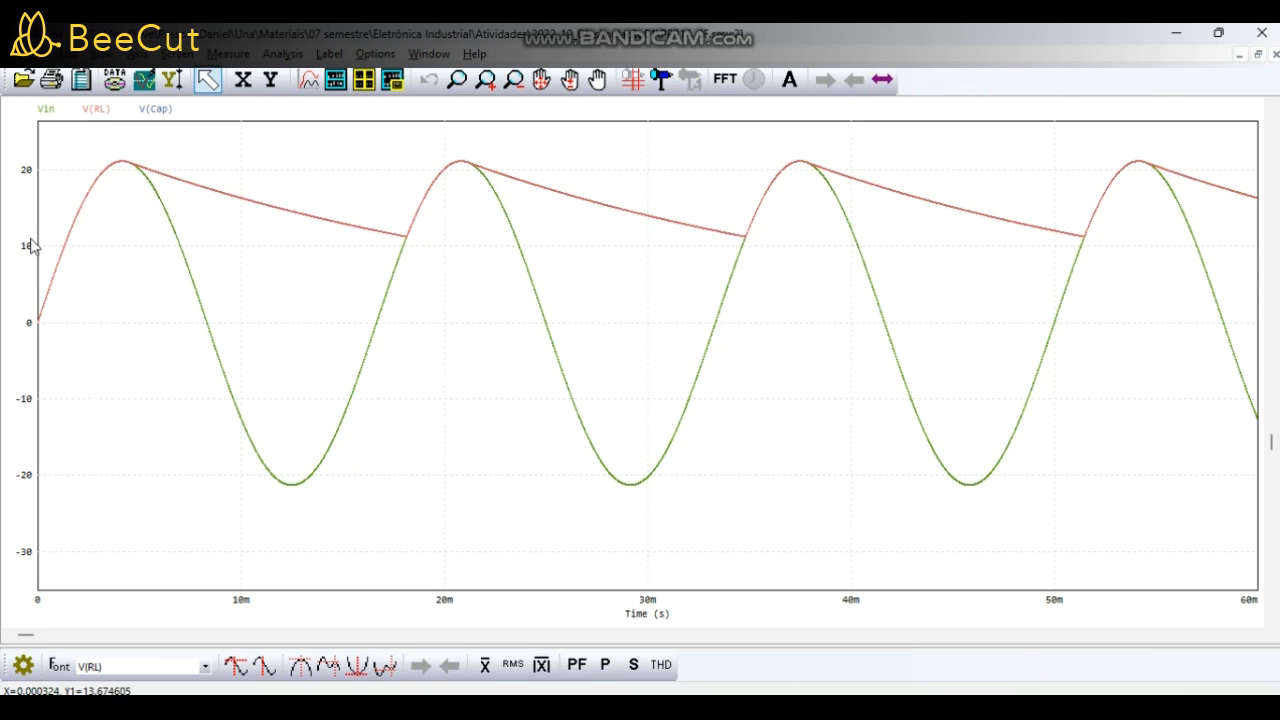
{"action": "left_click", "coordinate": [42, 112]}
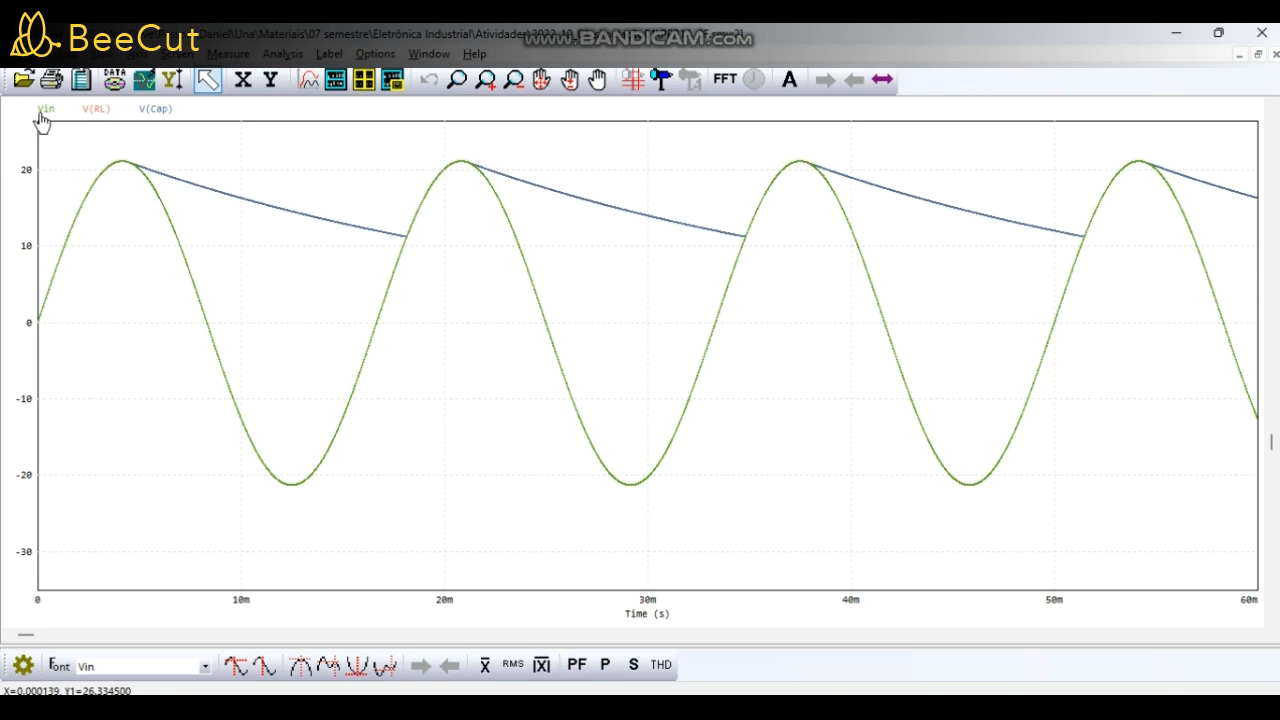
{"action": "left_click", "coordinate": [156, 111]}
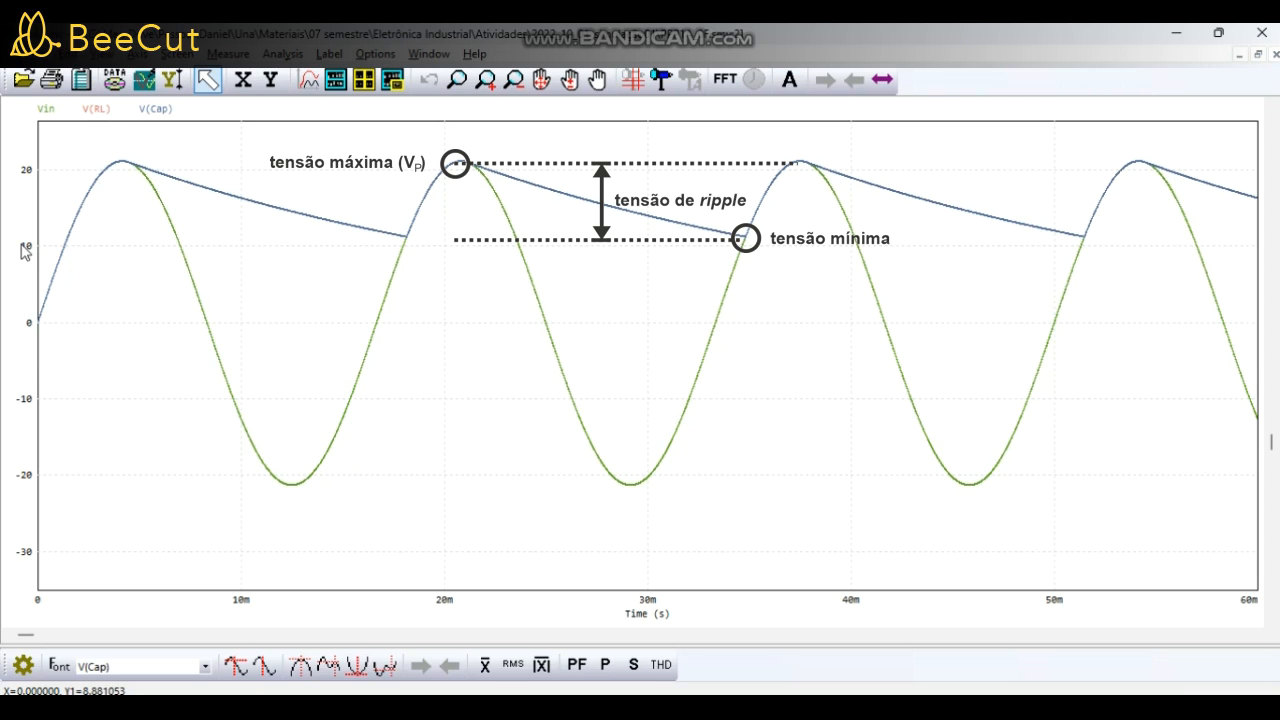
Measure the ripple of V(Cap) with vertical and horizontal lines, placing cursor 1 on its first peak and cursor 2 on the following minimum.
{"action": "left_click", "coordinate": [232, 666]}
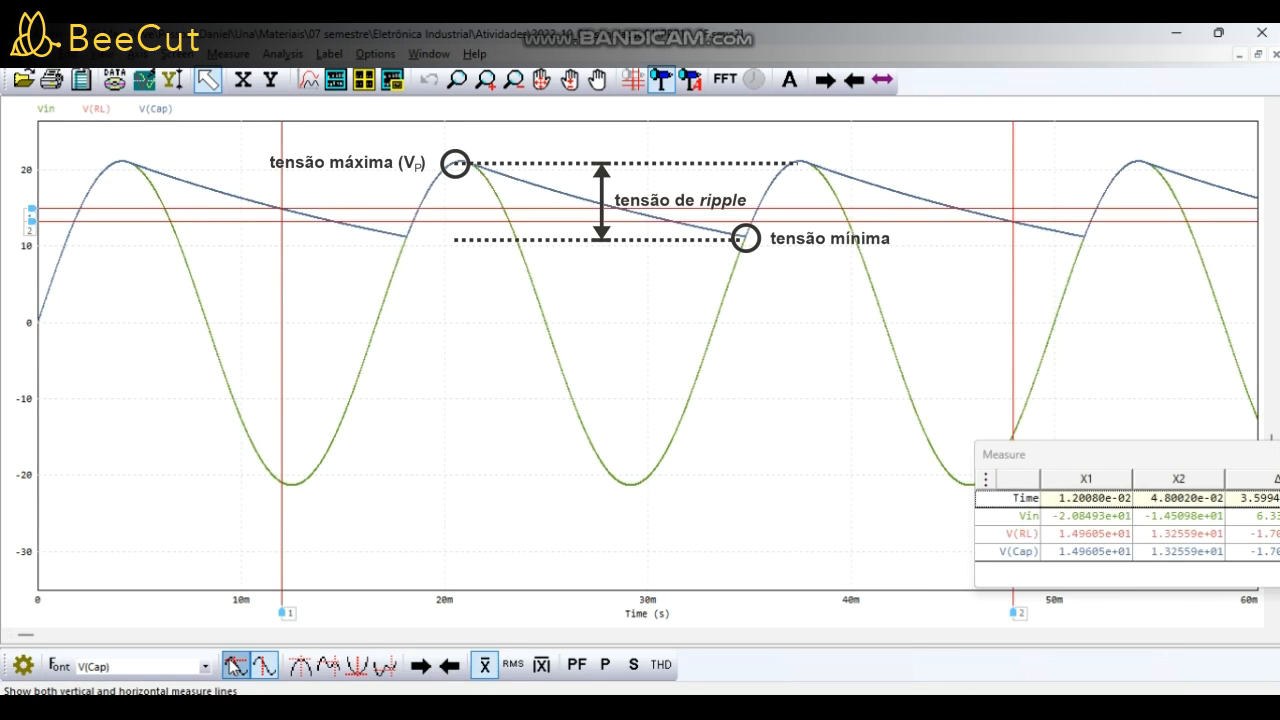
{"action": "left_click_drag", "start_coordinate": [91, 131], "coordinate": [88, 131]}
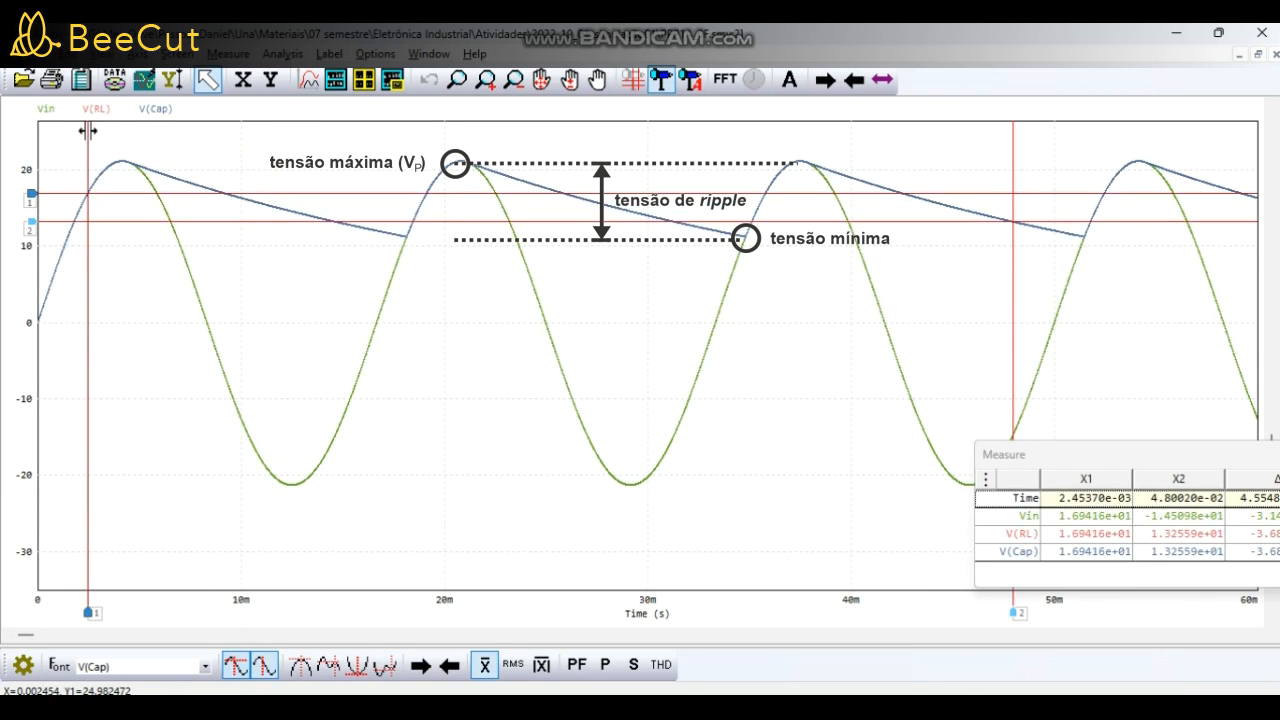
{"action": "left_click_drag", "start_coordinate": [1012, 169], "coordinate": [430, 121]}
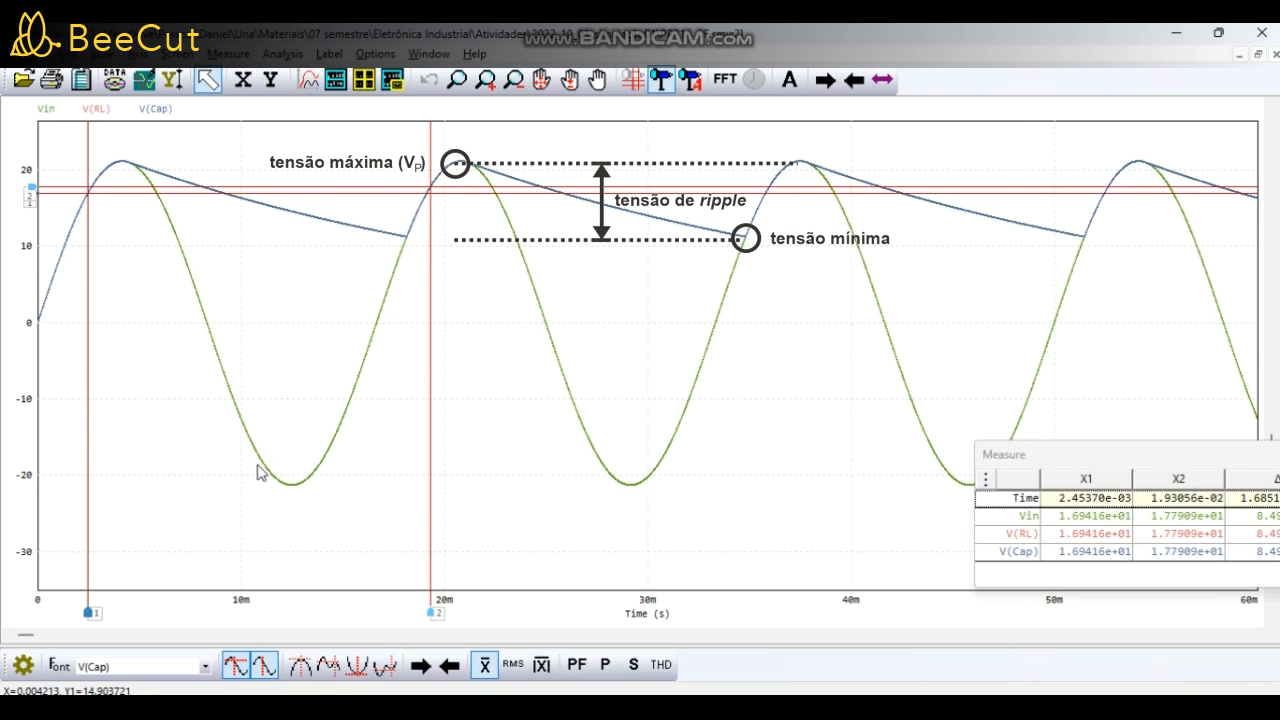
{"action": "left_click", "coordinate": [328, 665]}
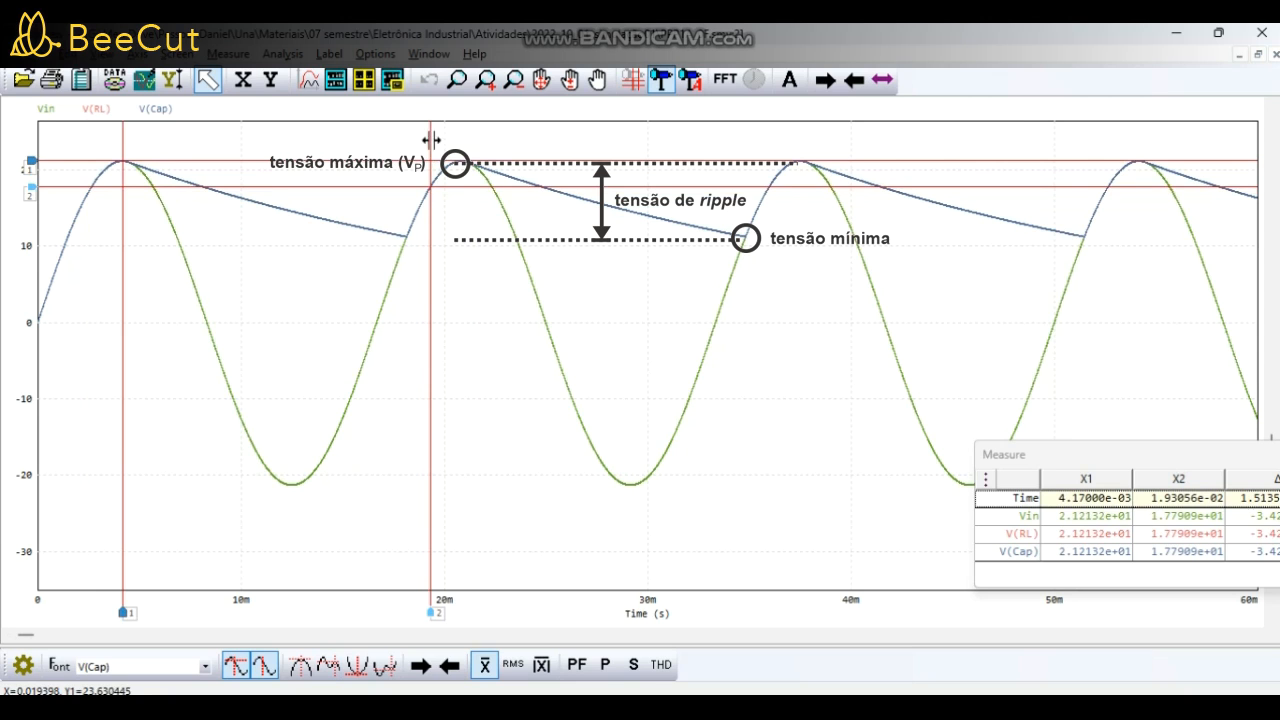
{"action": "left_click_drag", "start_coordinate": [431, 143], "coordinate": [374, 146]}
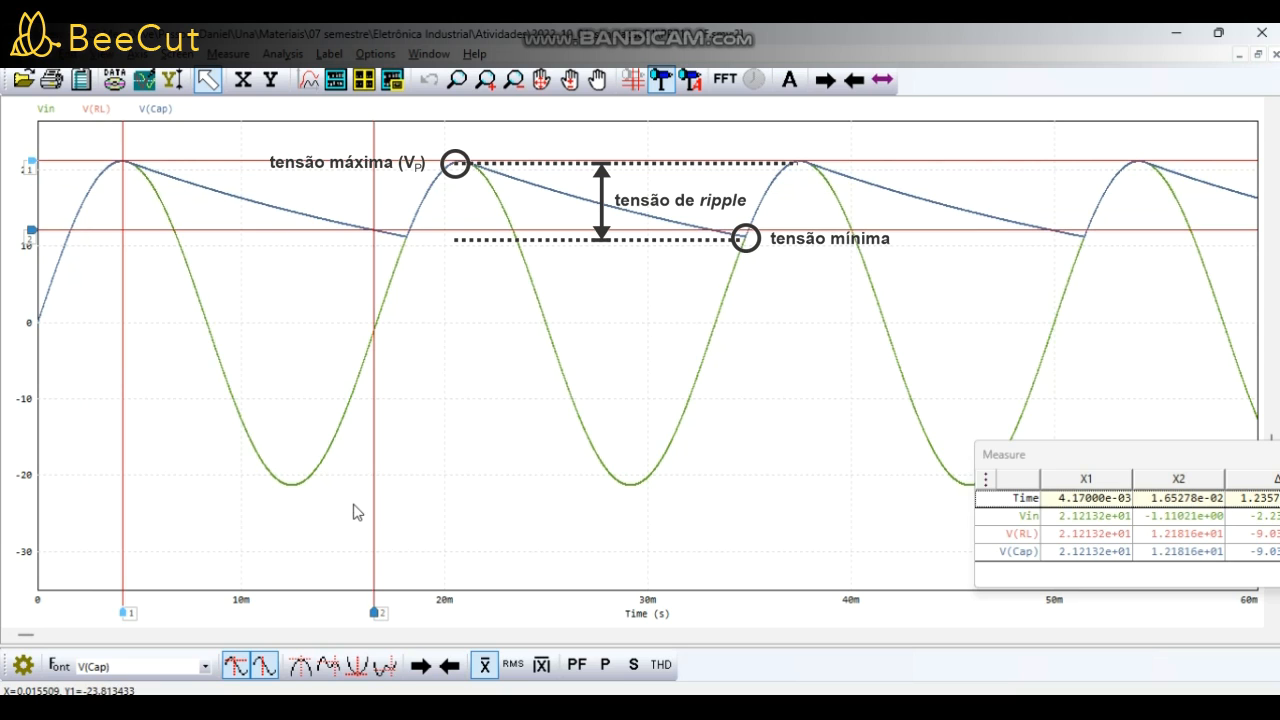
{"action": "left_click", "coordinate": [385, 666]}
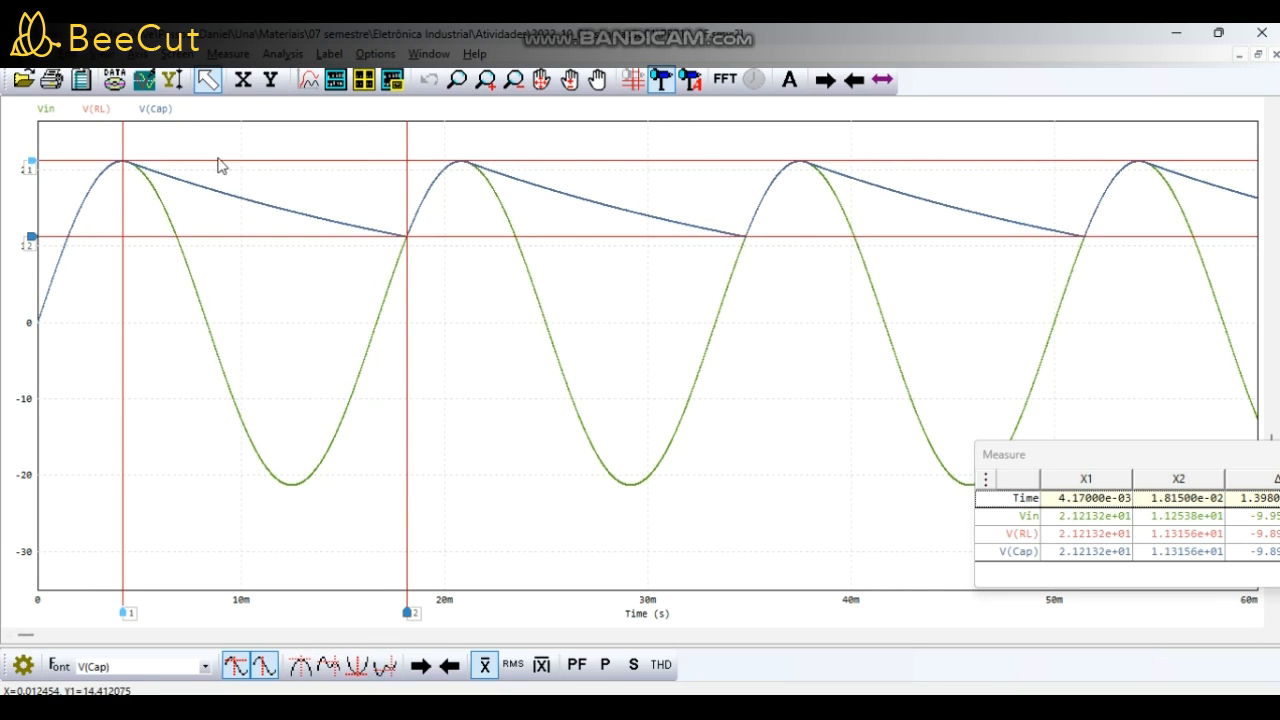
Reposition the Measure window over the plot so all its columns can be read and both cursors stay uncovered.
{"action": "left_click_drag", "start_coordinate": [1143, 454], "coordinate": [646, 262]}
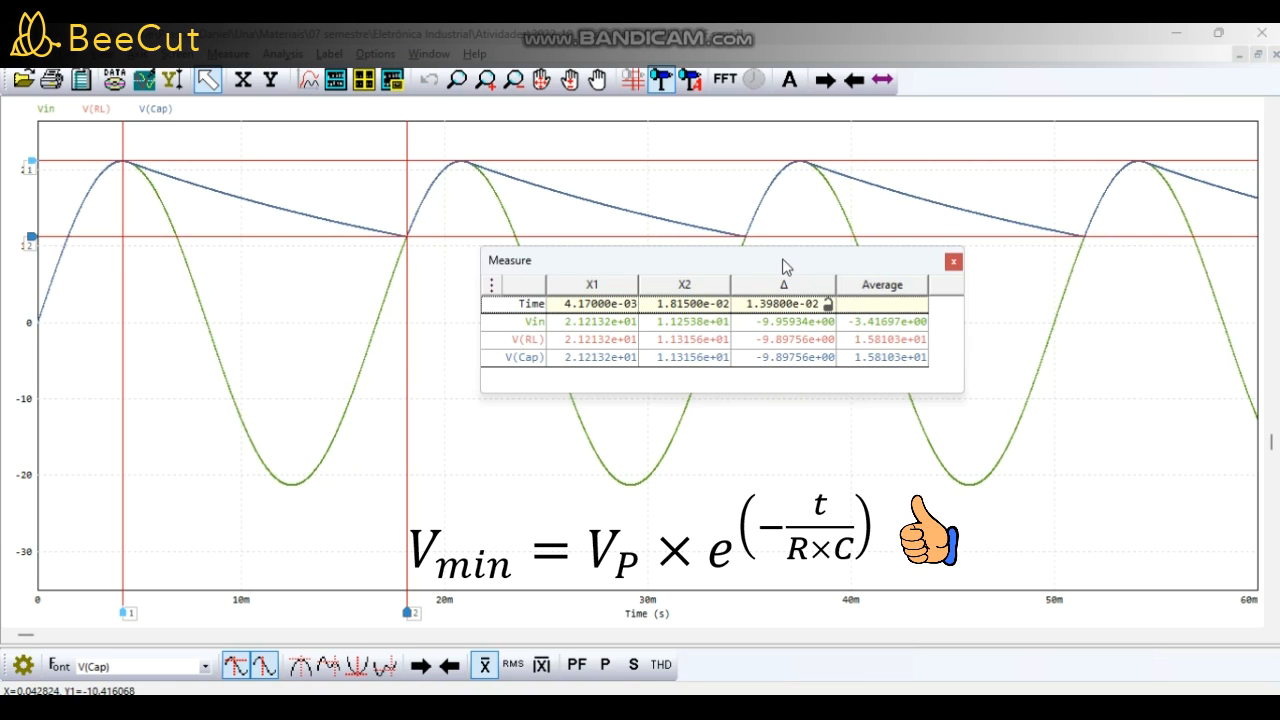
{"action": "left_click_drag", "start_coordinate": [785, 267], "coordinate": [997, 286]}
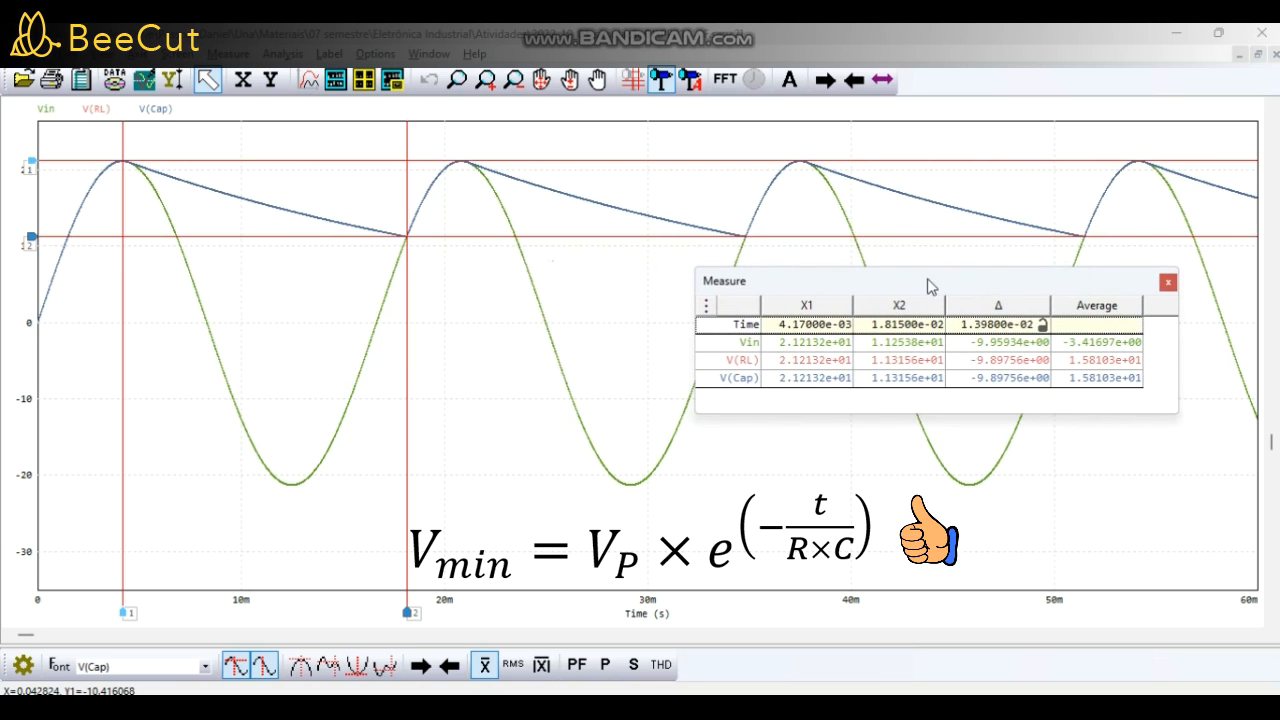
{"action": "left_click", "coordinate": [408, 278]}
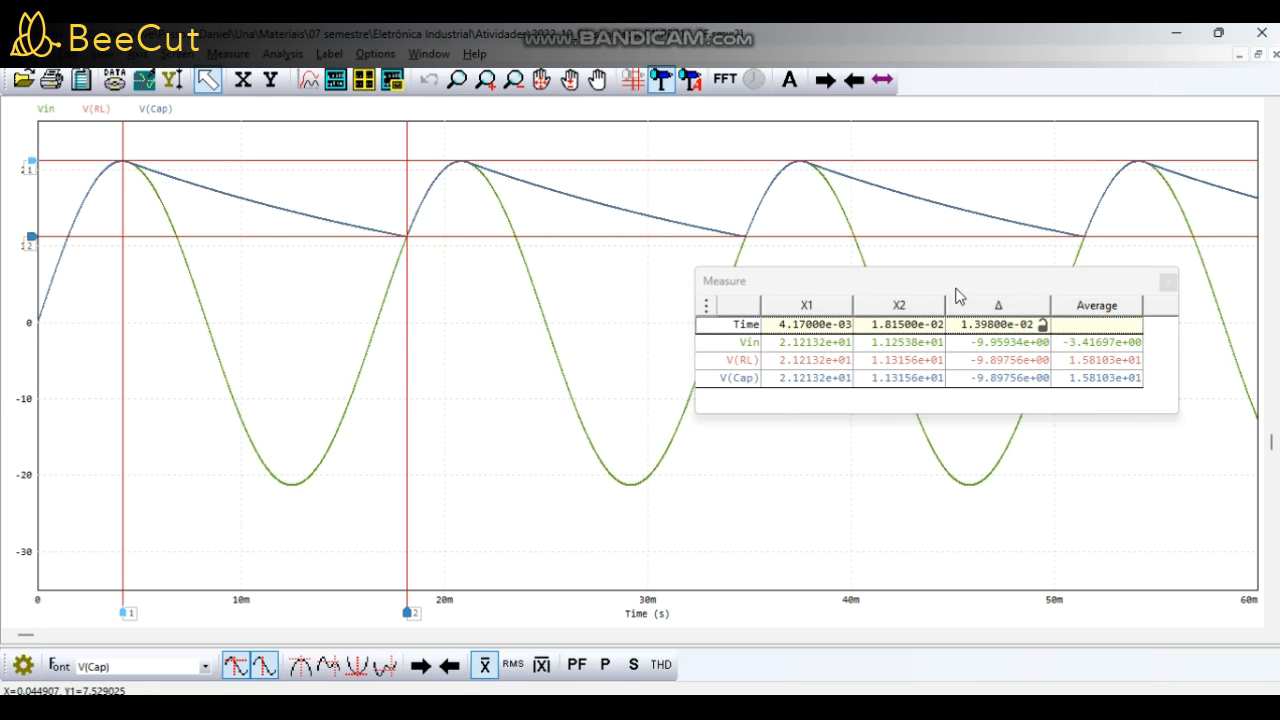
{"action": "left_click_drag", "start_coordinate": [955, 284], "coordinate": [980, 168]}
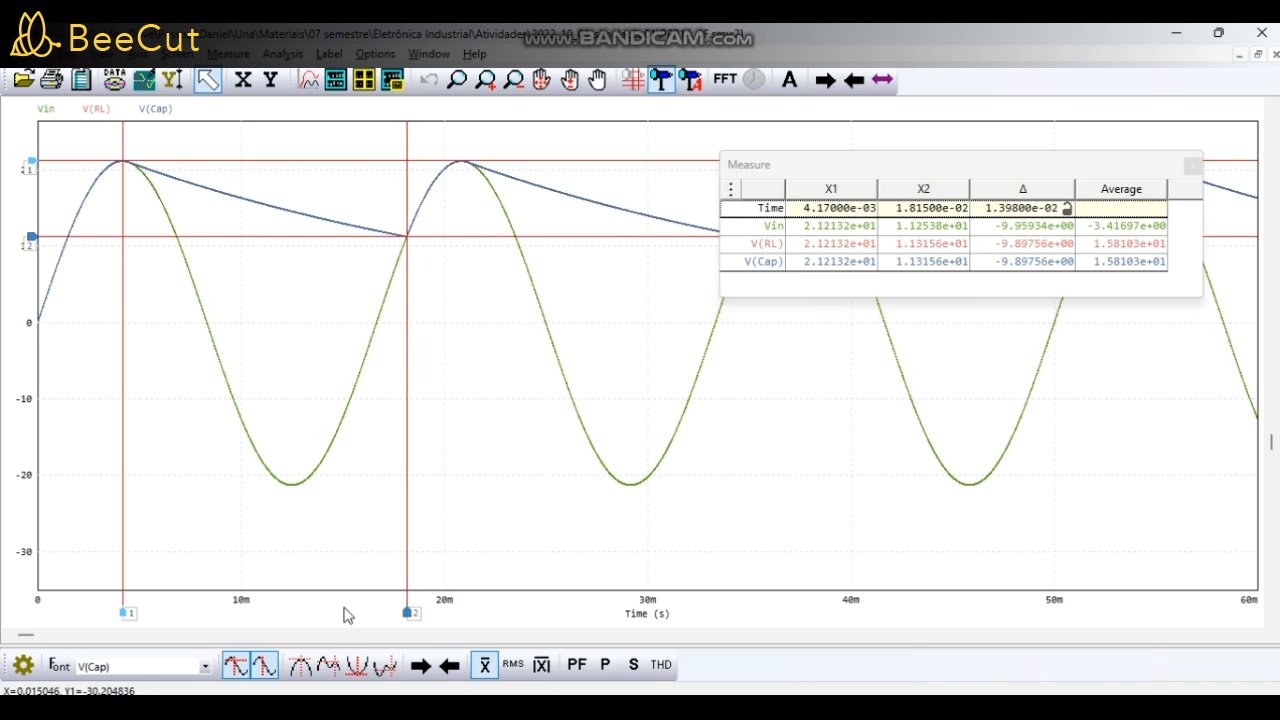
{"action": "left_click", "coordinate": [328, 665]}
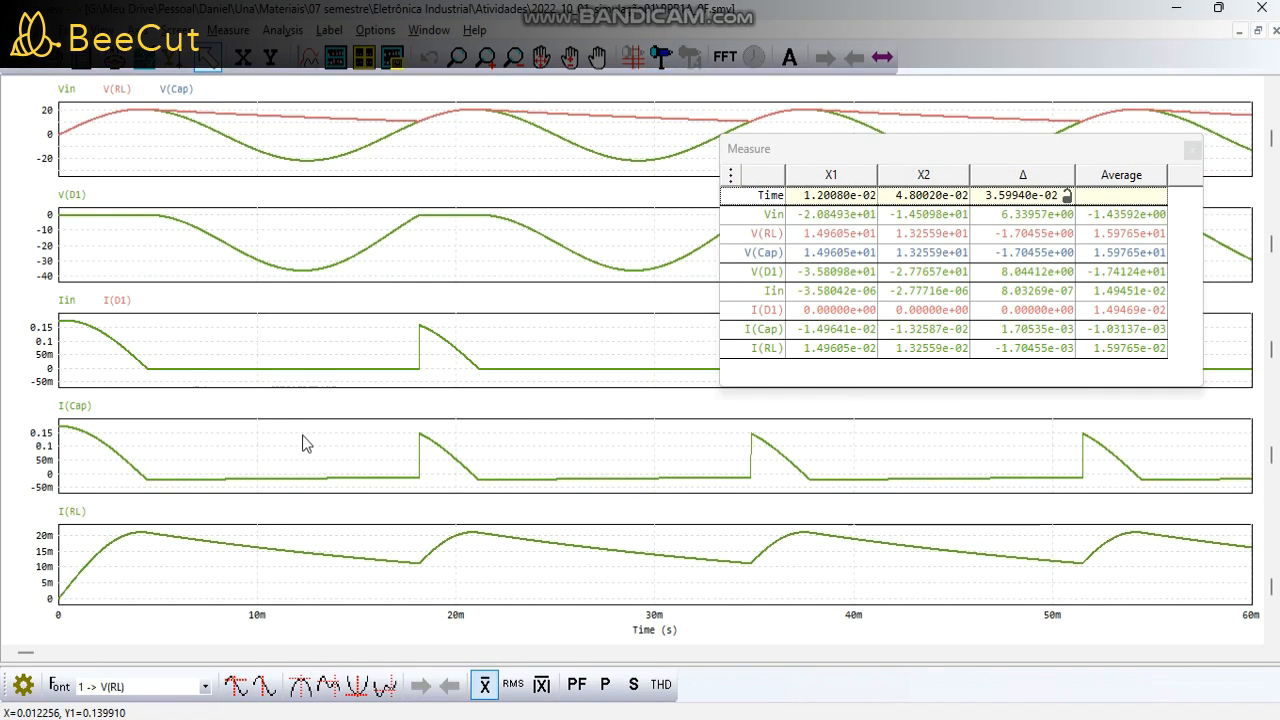
Measure the ripple of I(RL) in full screen with vertical and horizontal lines, placing cursor 1 on its first peak and cursor 2 on the following minimum.
{"action": "right_click", "coordinate": [147, 553]}
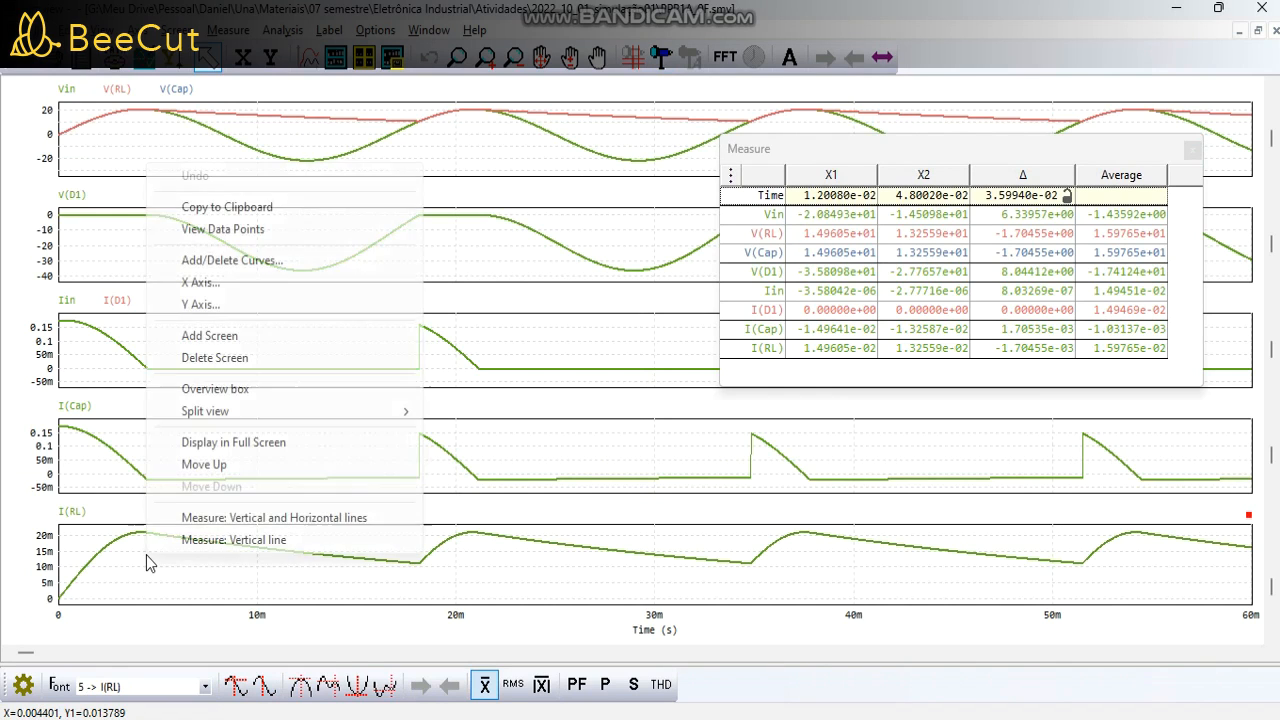
{"action": "left_click", "coordinate": [281, 445]}
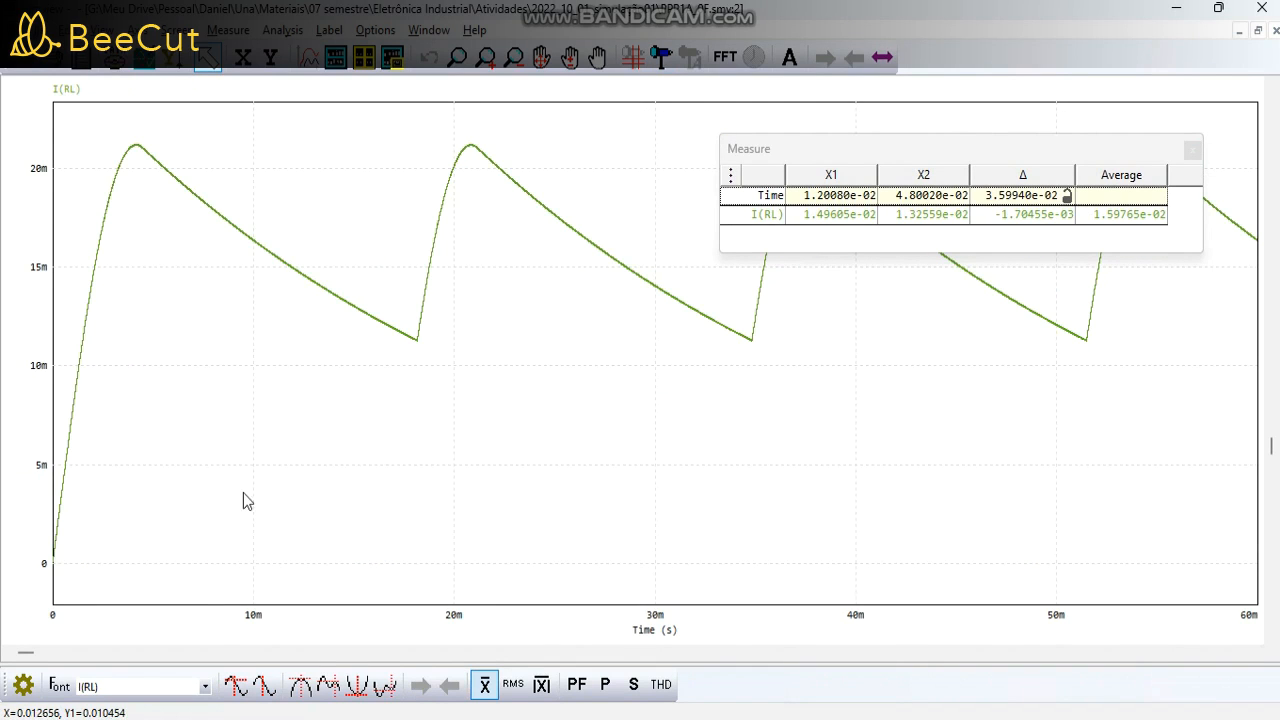
{"action": "left_click", "coordinate": [238, 687]}
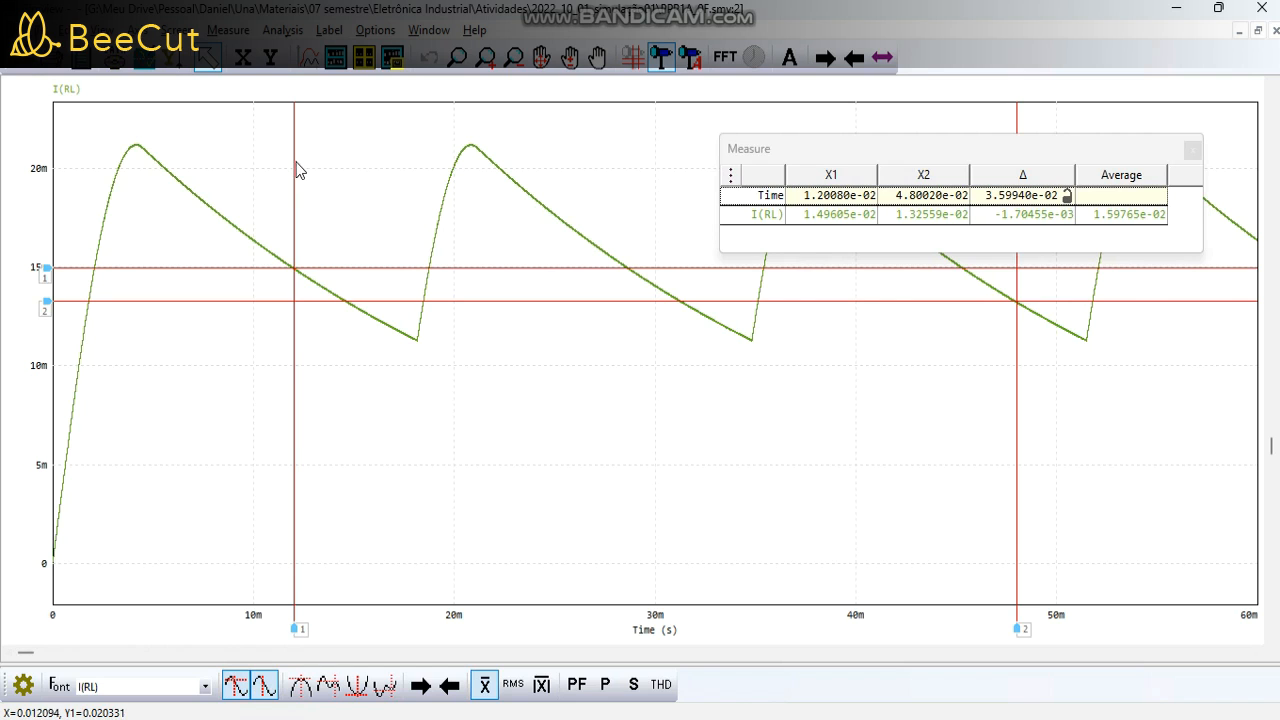
{"action": "left_click", "coordinate": [115, 160]}
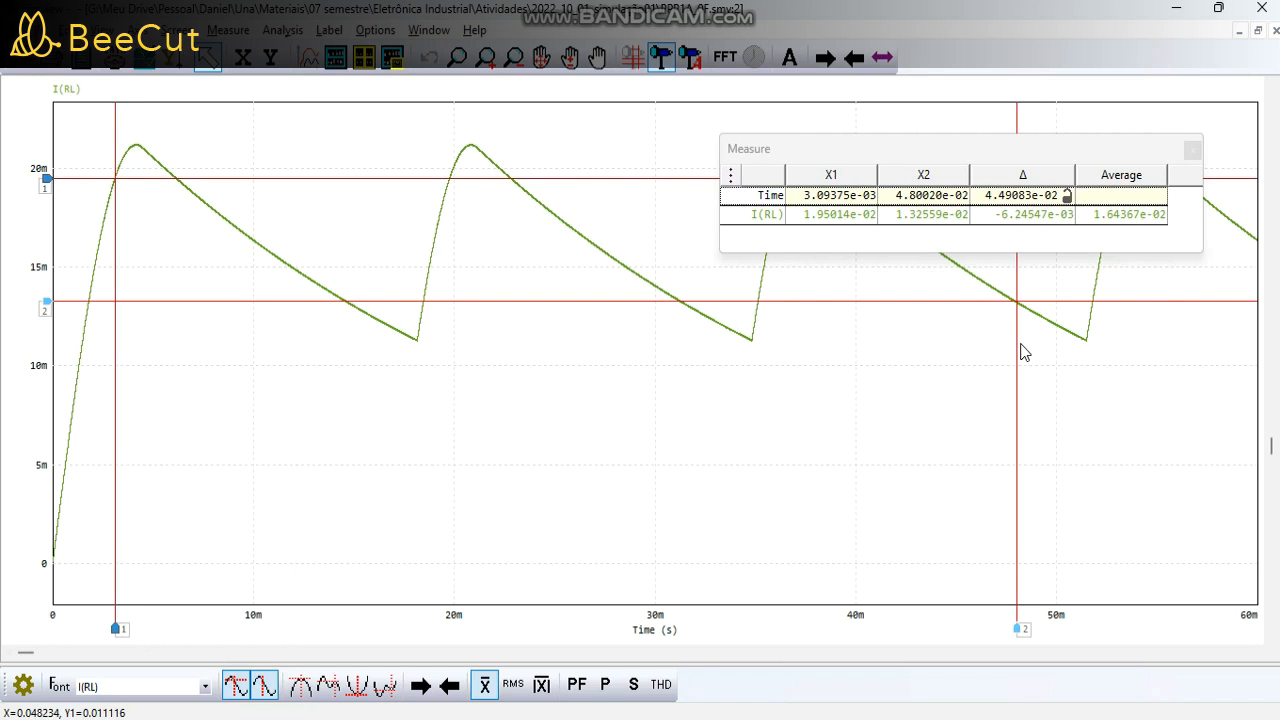
{"action": "left_click_drag", "start_coordinate": [1017, 343], "coordinate": [445, 346]}
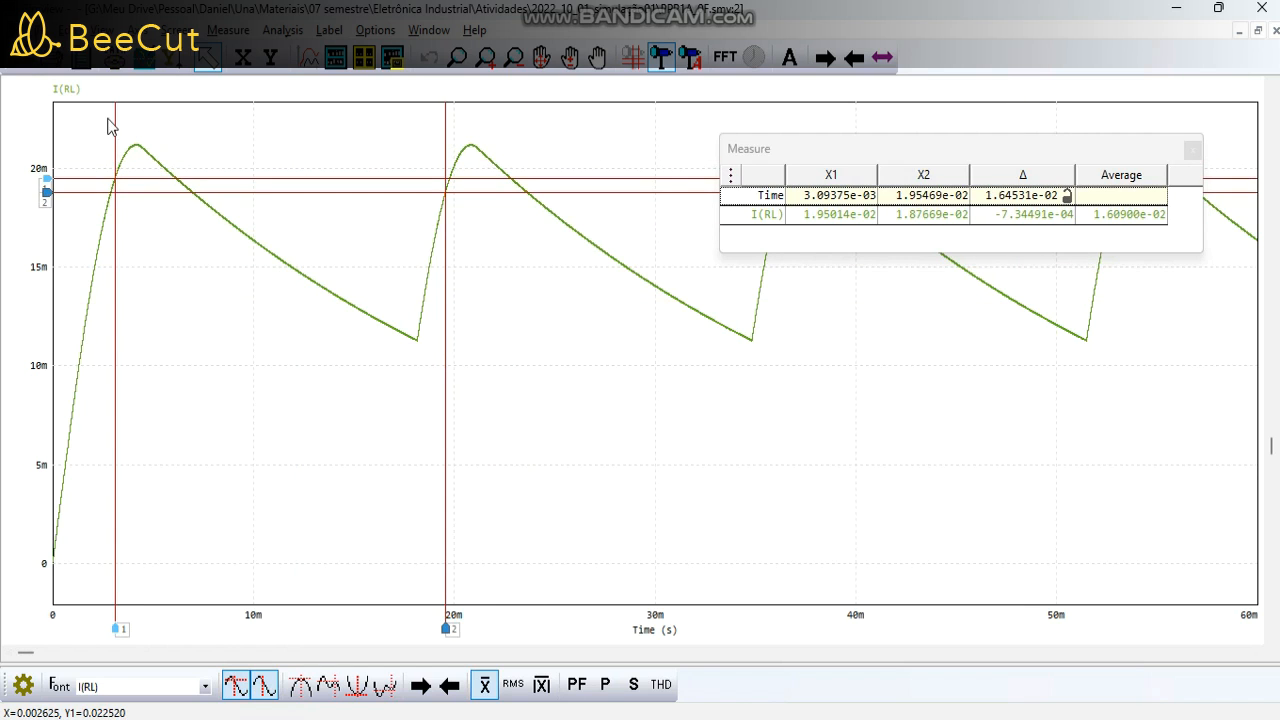
{"action": "left_click", "coordinate": [330, 686]}
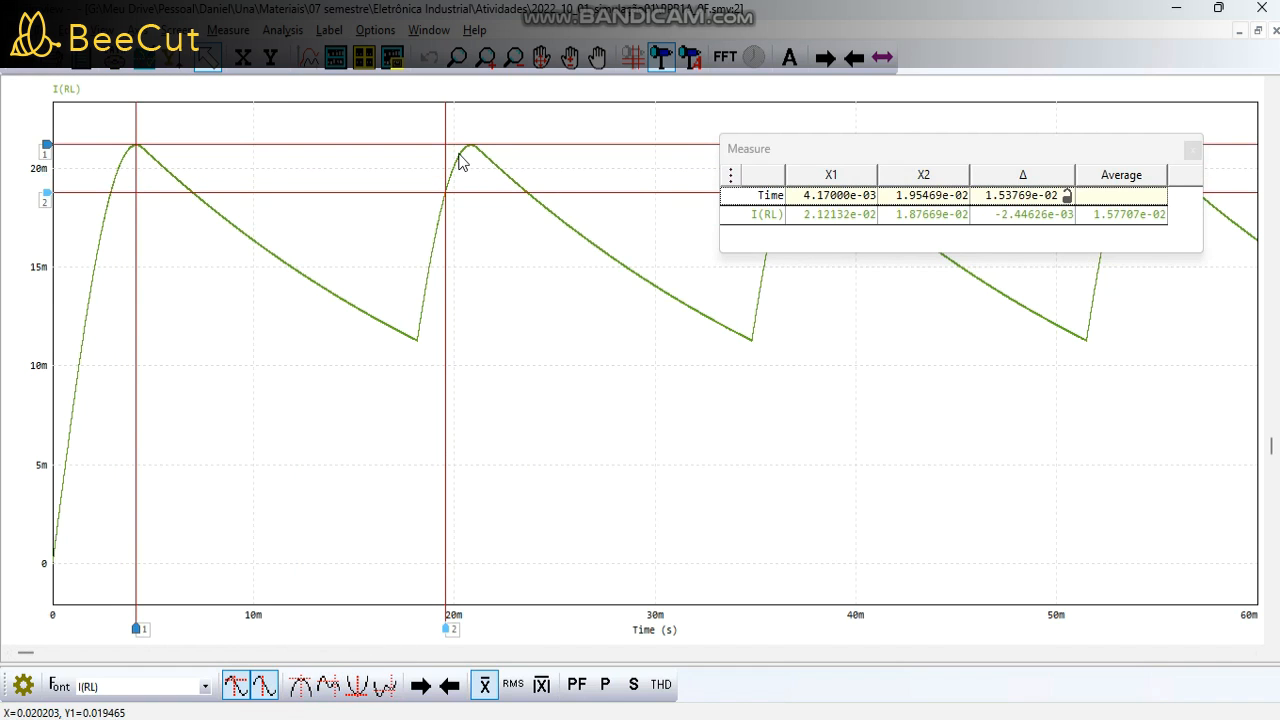
{"action": "left_click", "coordinate": [386, 688]}
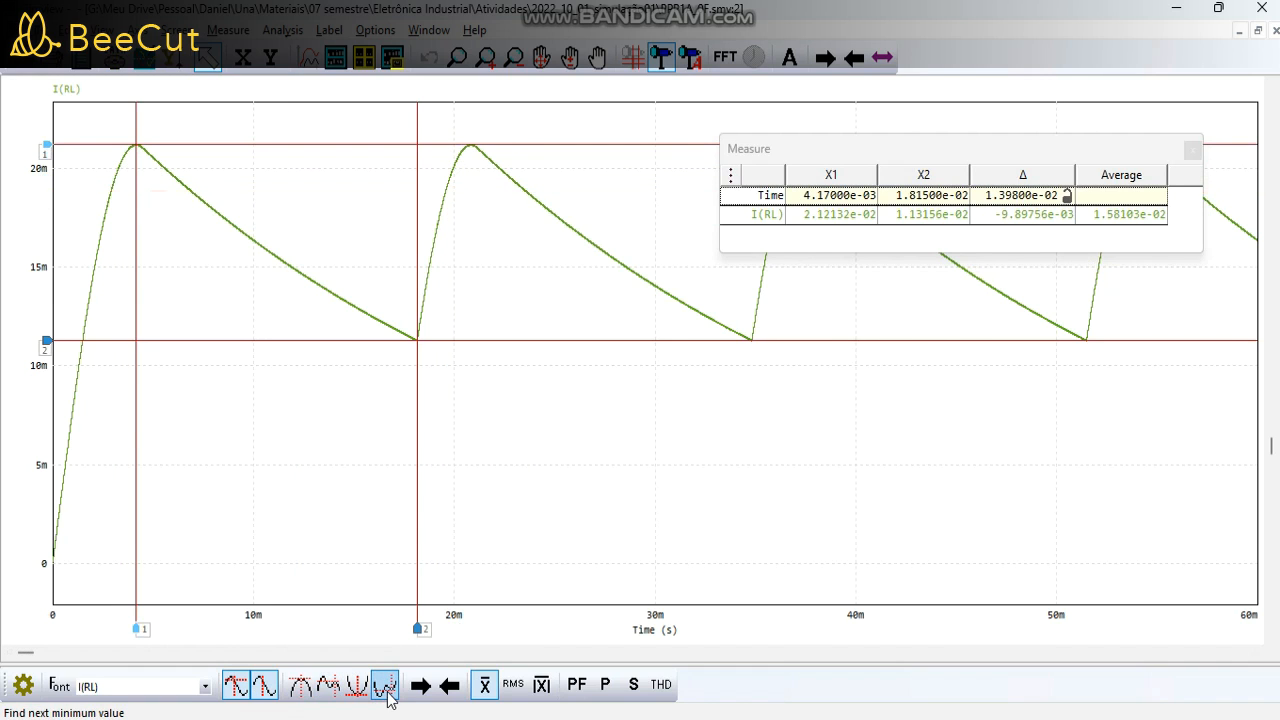
{"action": "left_click", "coordinate": [356, 686]}
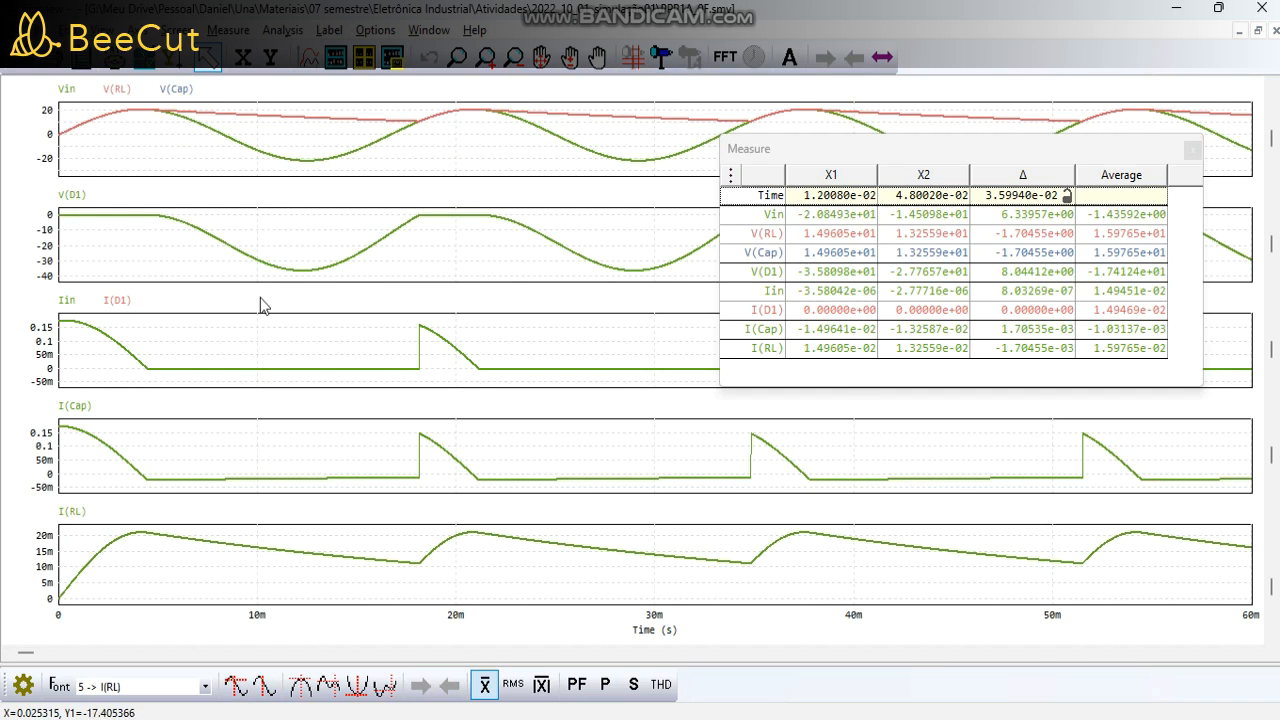
Measure the average Iin and I(D1) over one period in full screen, with cursors on the second and third current peaks, and close that view.
{"action": "right_click", "coordinate": [209, 330]}
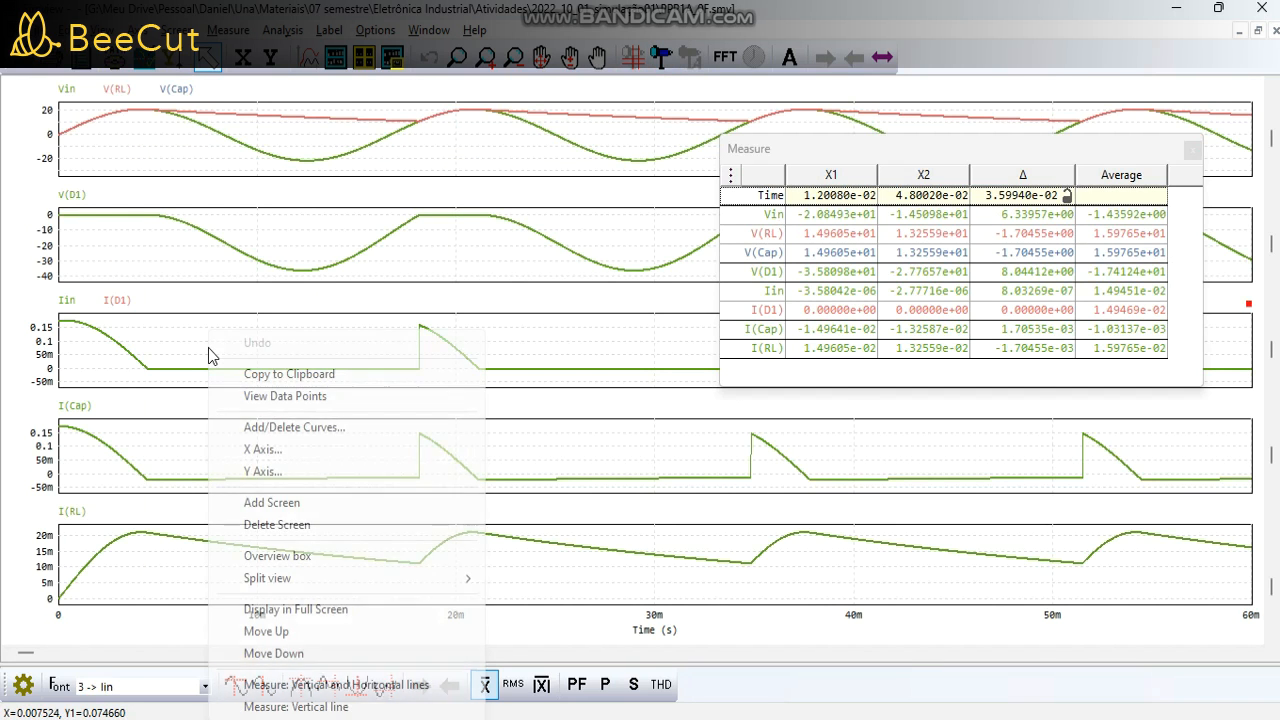
{"action": "left_click", "coordinate": [340, 612]}
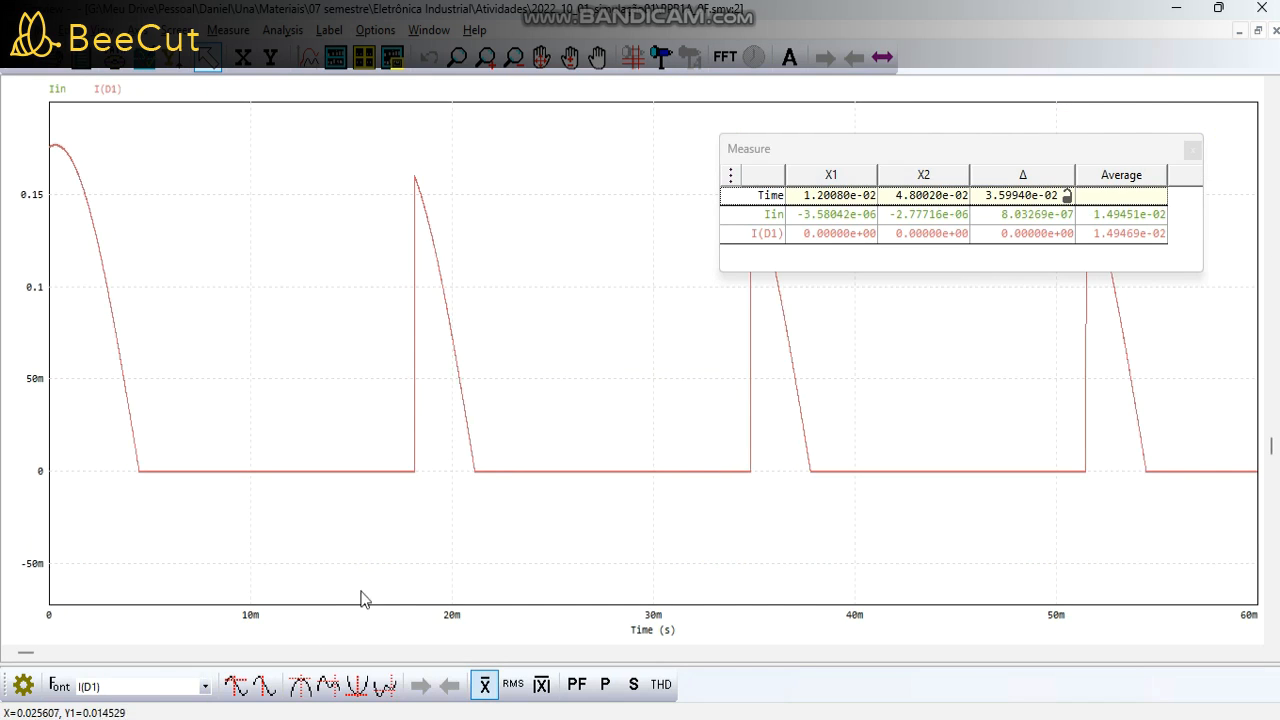
{"action": "left_click", "coordinate": [238, 688]}
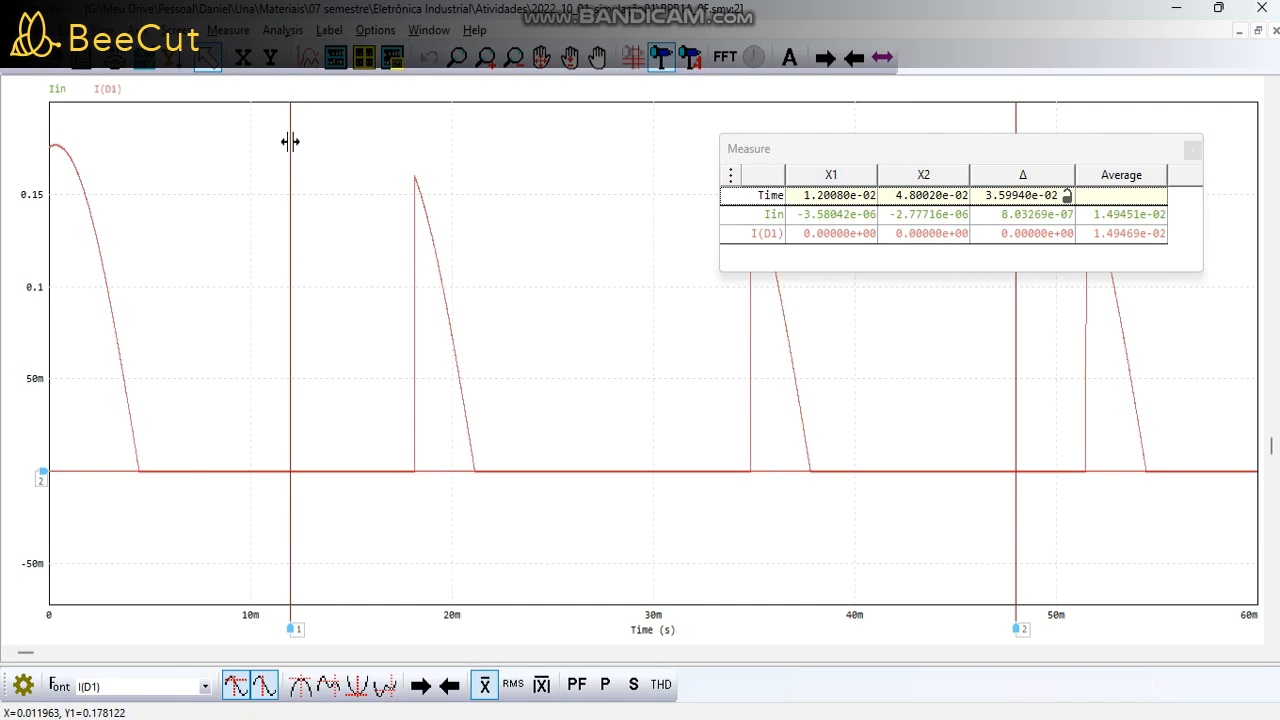
{"action": "left_click_drag", "start_coordinate": [289, 137], "coordinate": [361, 157]}
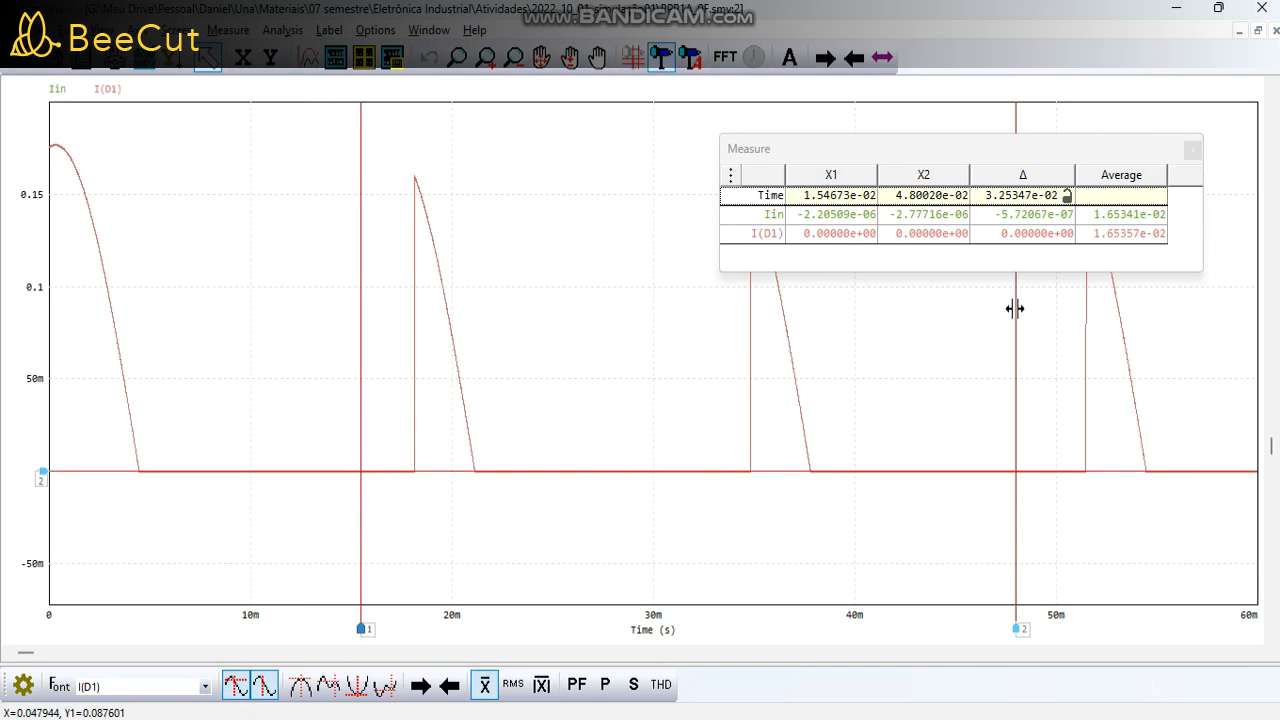
{"action": "left_click_drag", "start_coordinate": [1015, 309], "coordinate": [744, 313]}
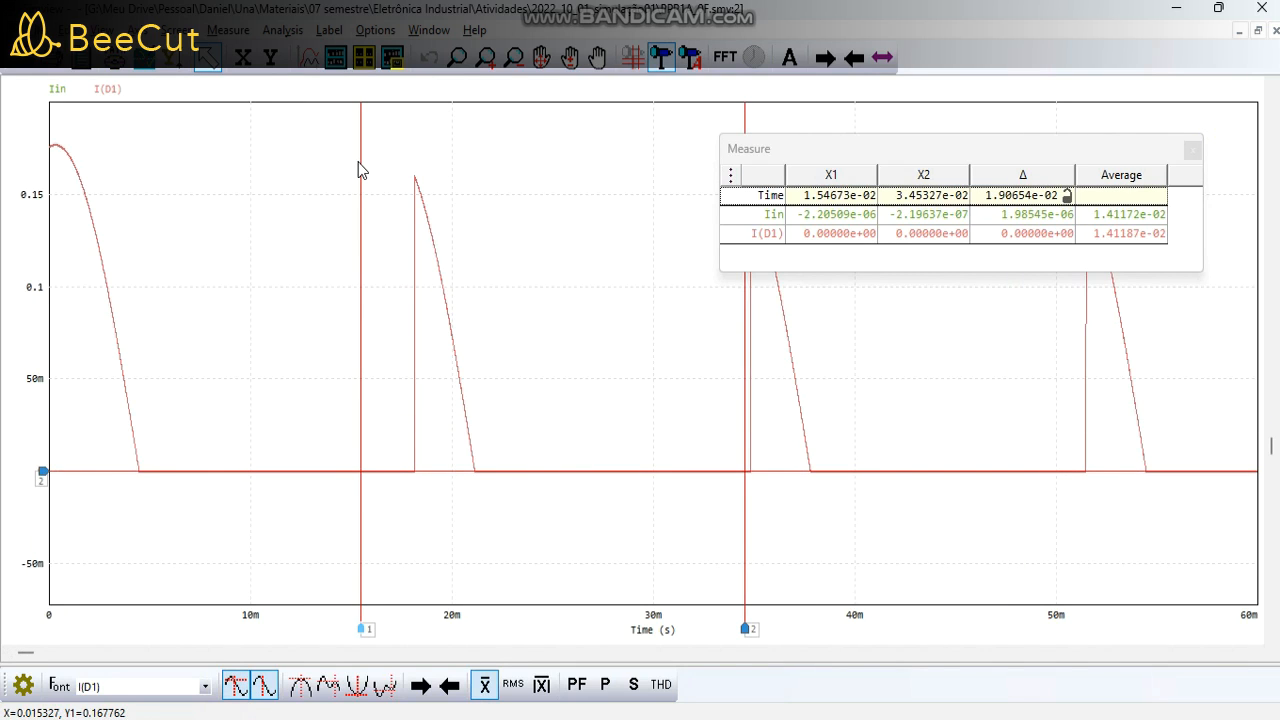
{"action": "left_click", "coordinate": [328, 686]}
{"action": "left_click", "coordinate": [745, 108]}
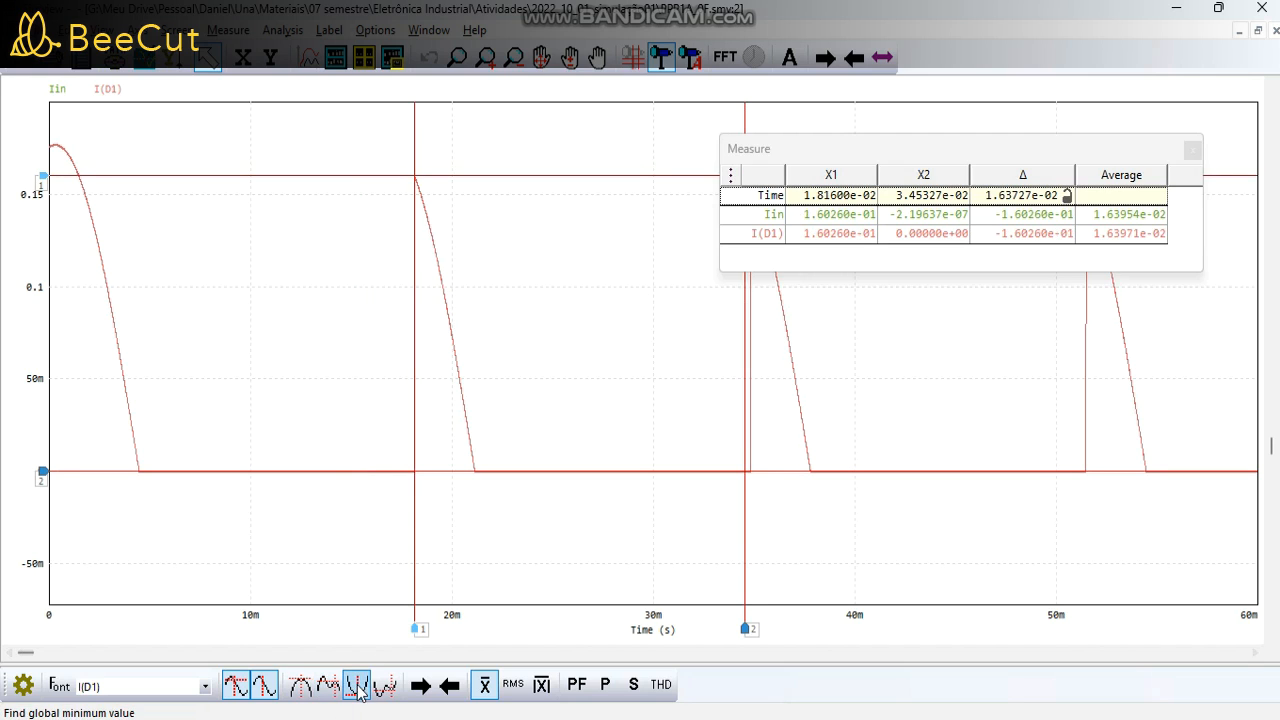
{"action": "left_click", "coordinate": [330, 688]}
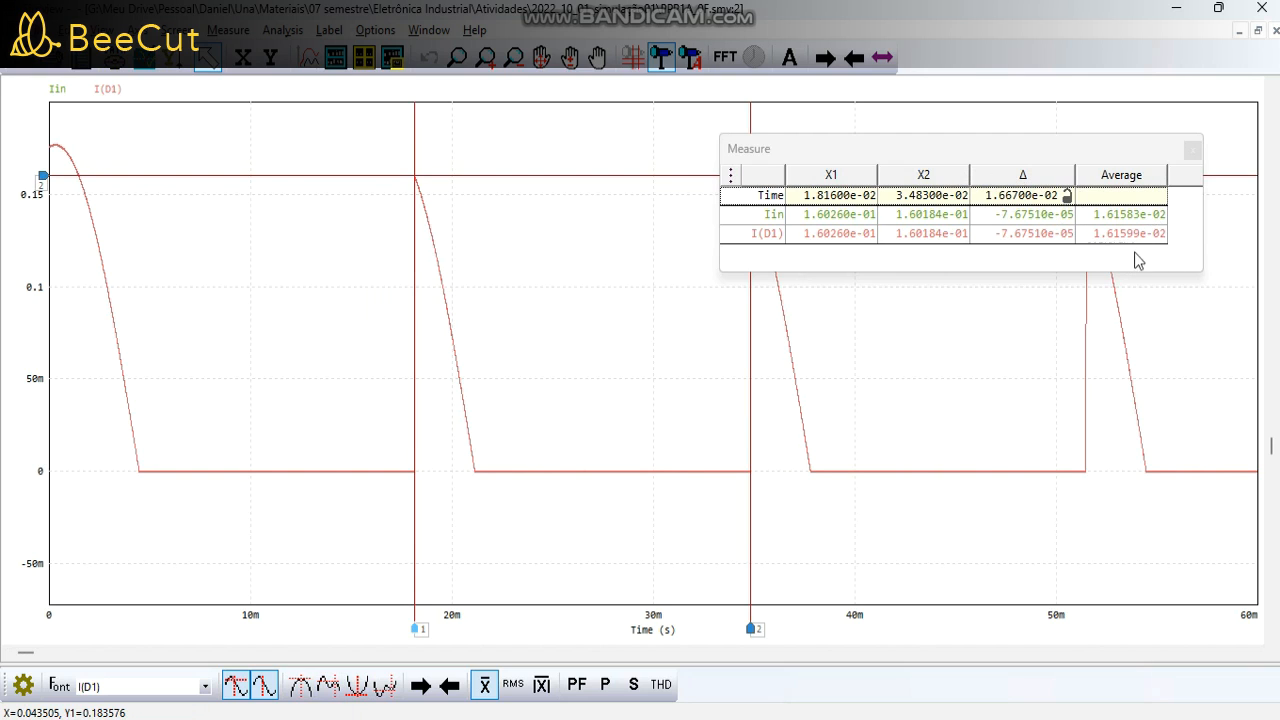
{"action": "left_click_drag", "start_coordinate": [1118, 158], "coordinate": [1165, 143]}
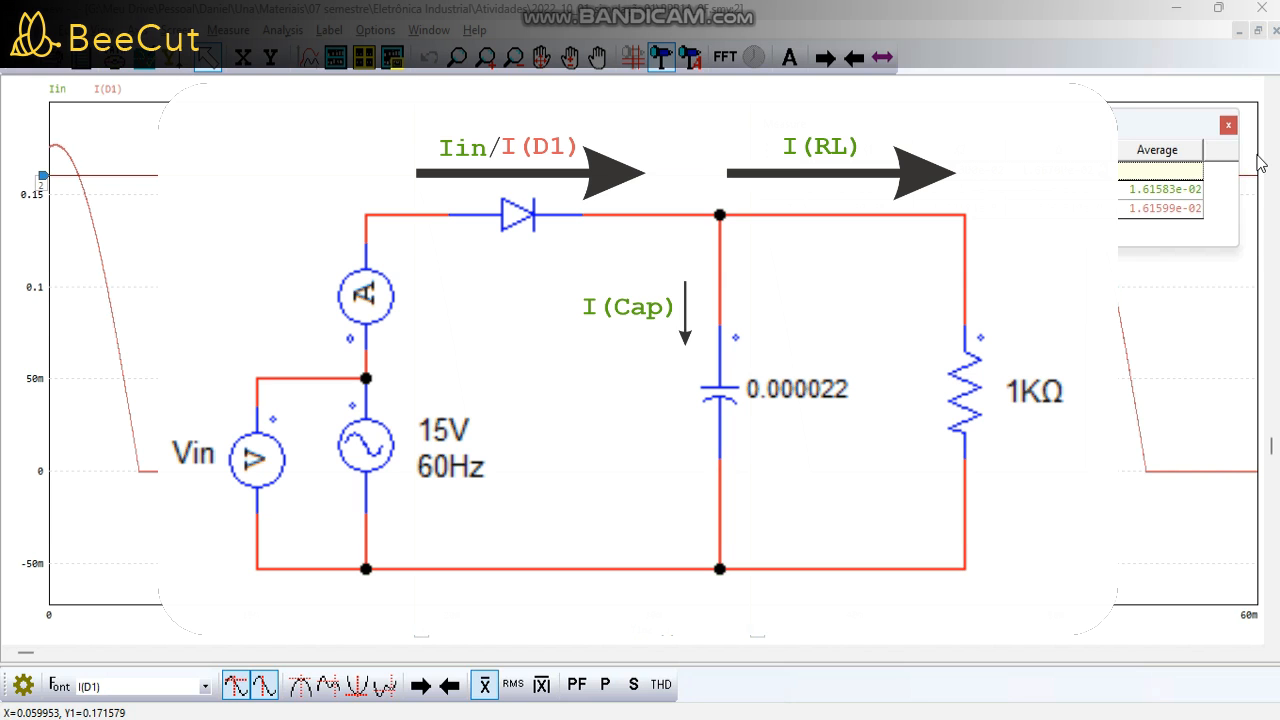
{"action": "left_click", "coordinate": [1275, 31]}
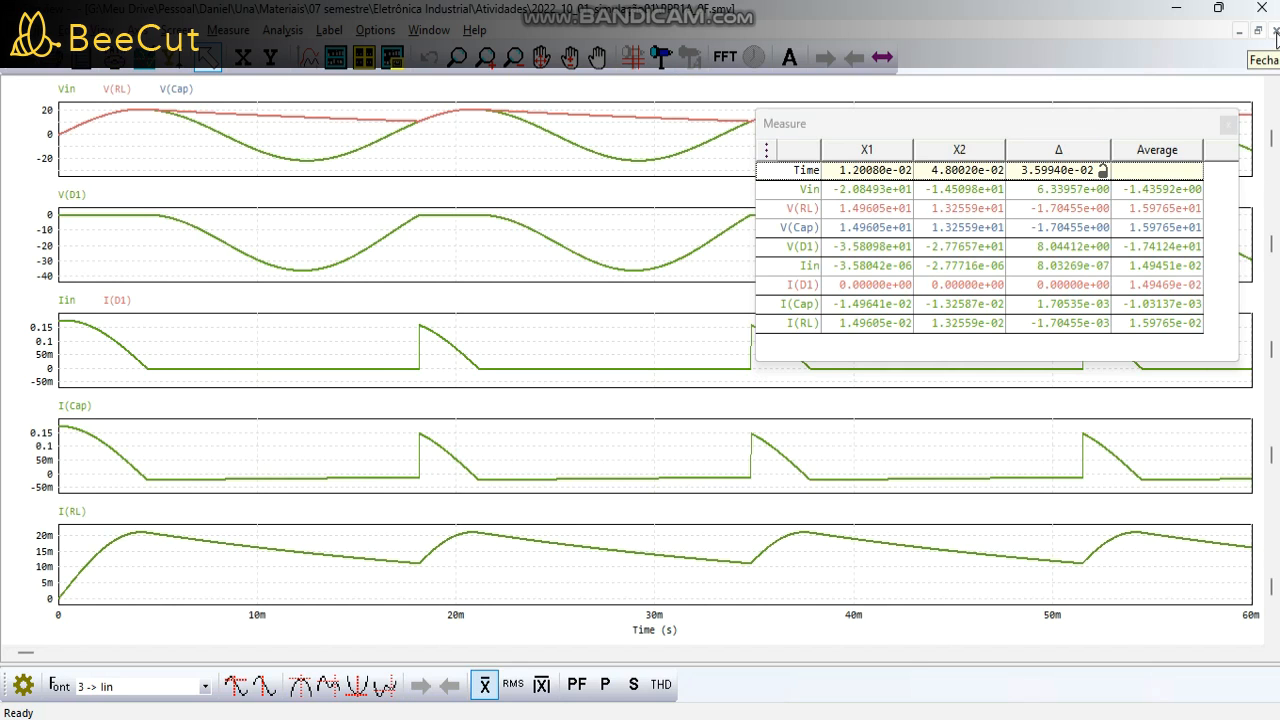
Measure Vin across the stacked plots with vertical and horizontal lines, placing cursor 1 on its first peak and moving cursor 2 to the next minimum.
{"action": "left_click", "coordinate": [205, 687]}
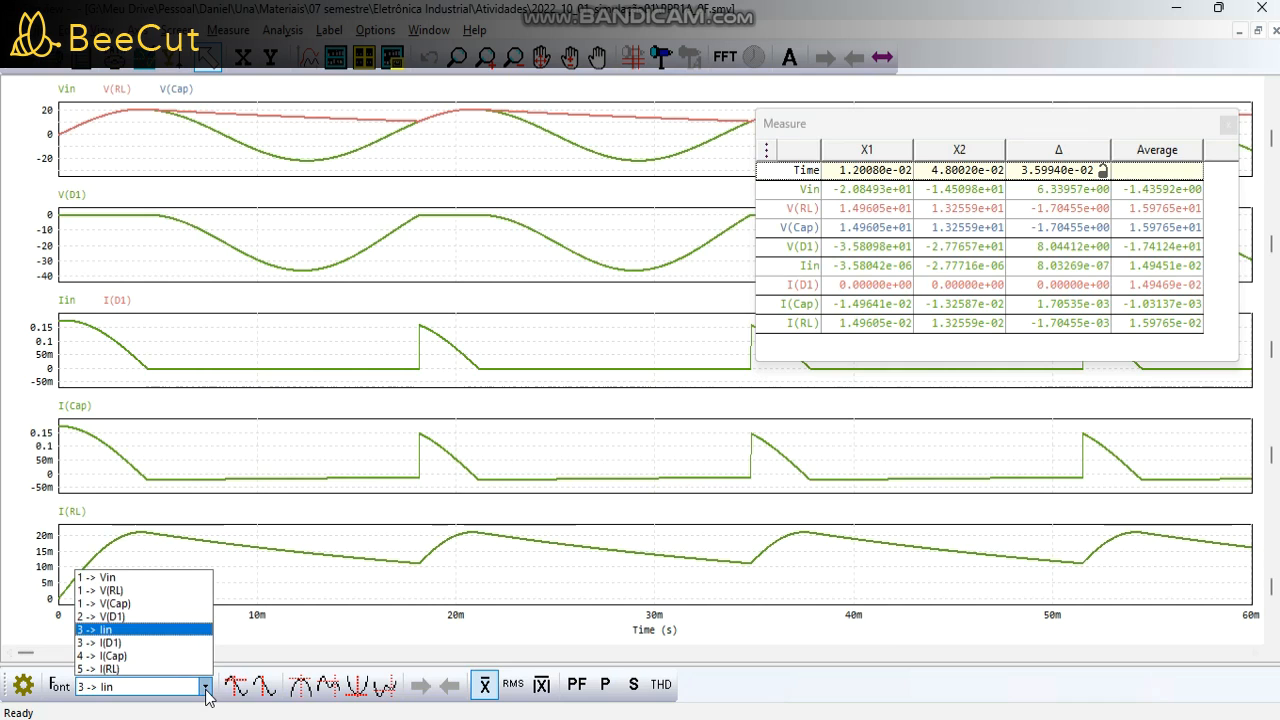
{"action": "left_click", "coordinate": [137, 579]}
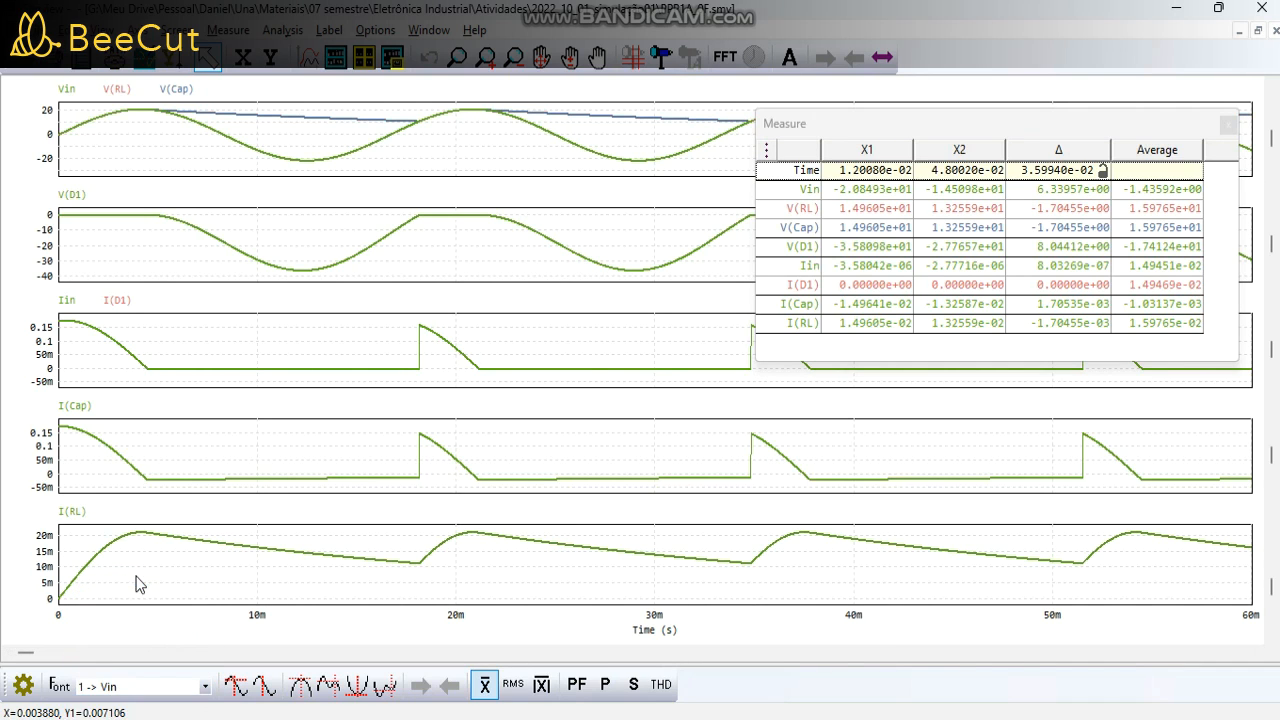
{"action": "left_click", "coordinate": [237, 684]}
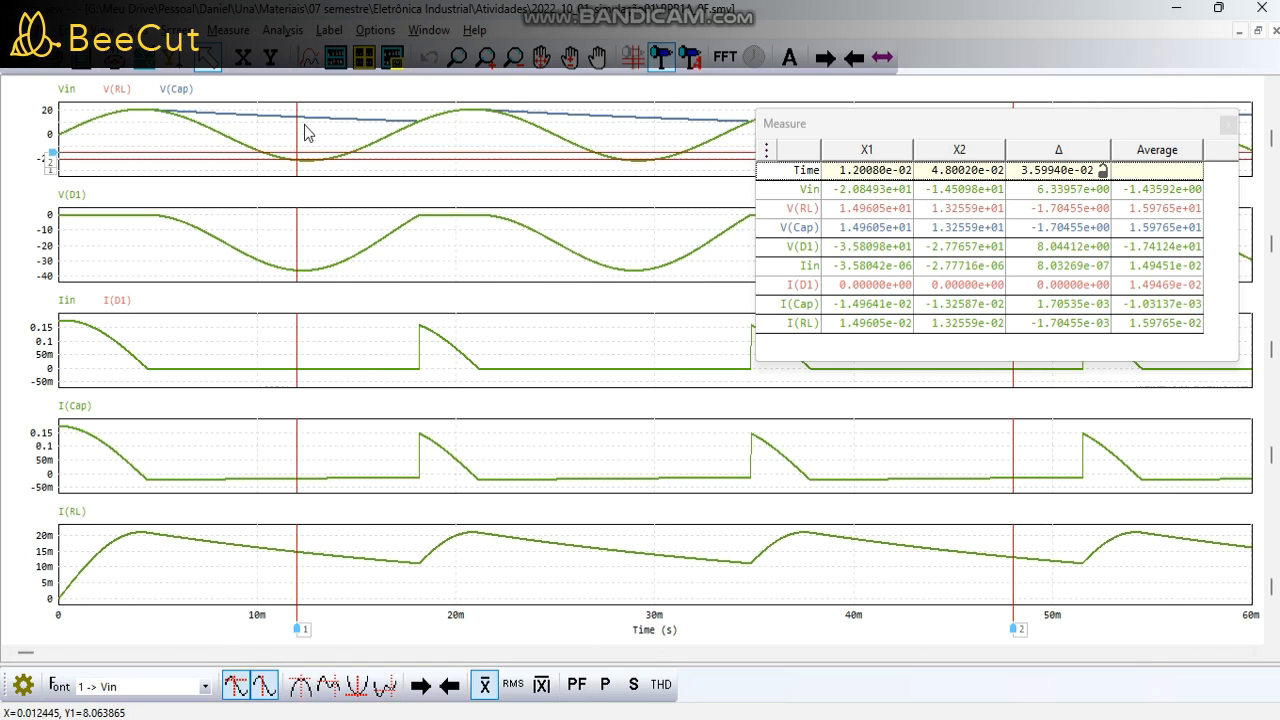
{"action": "mouse_move", "coordinate": [298, 130]}
{"action": "left_mouse_down"}
{"action": "mouse_move", "coordinate": [145, 131]}
{"action": "mouse_move", "coordinate": [136, 143]}
{"action": "left_mouse_up"}
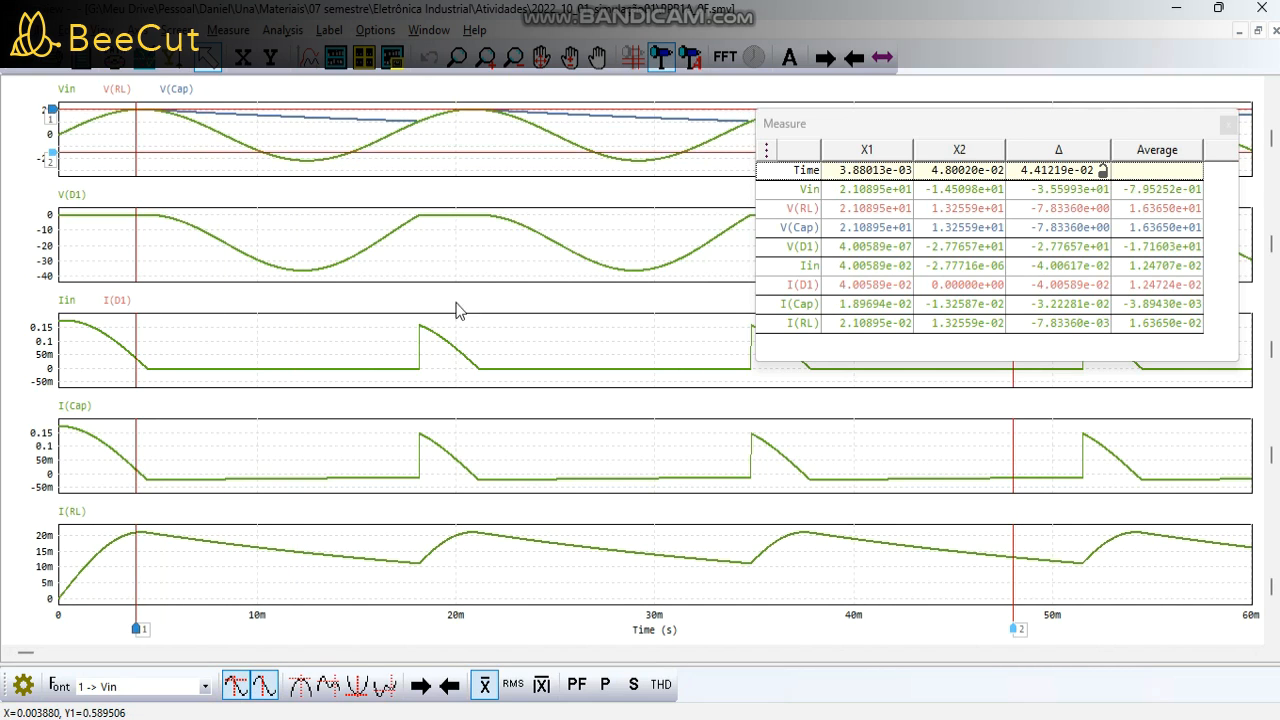
{"action": "left_click", "coordinate": [1008, 436]}
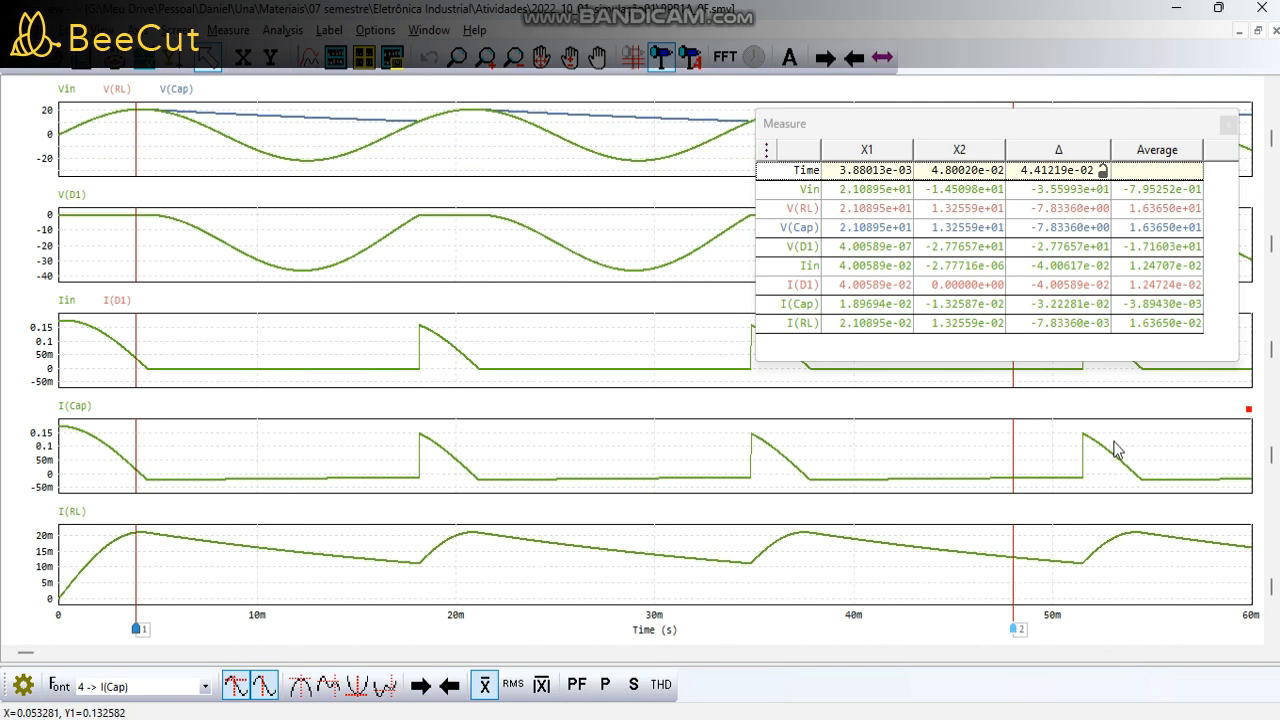
{"action": "left_click_drag", "start_coordinate": [1010, 432], "coordinate": [276, 436]}
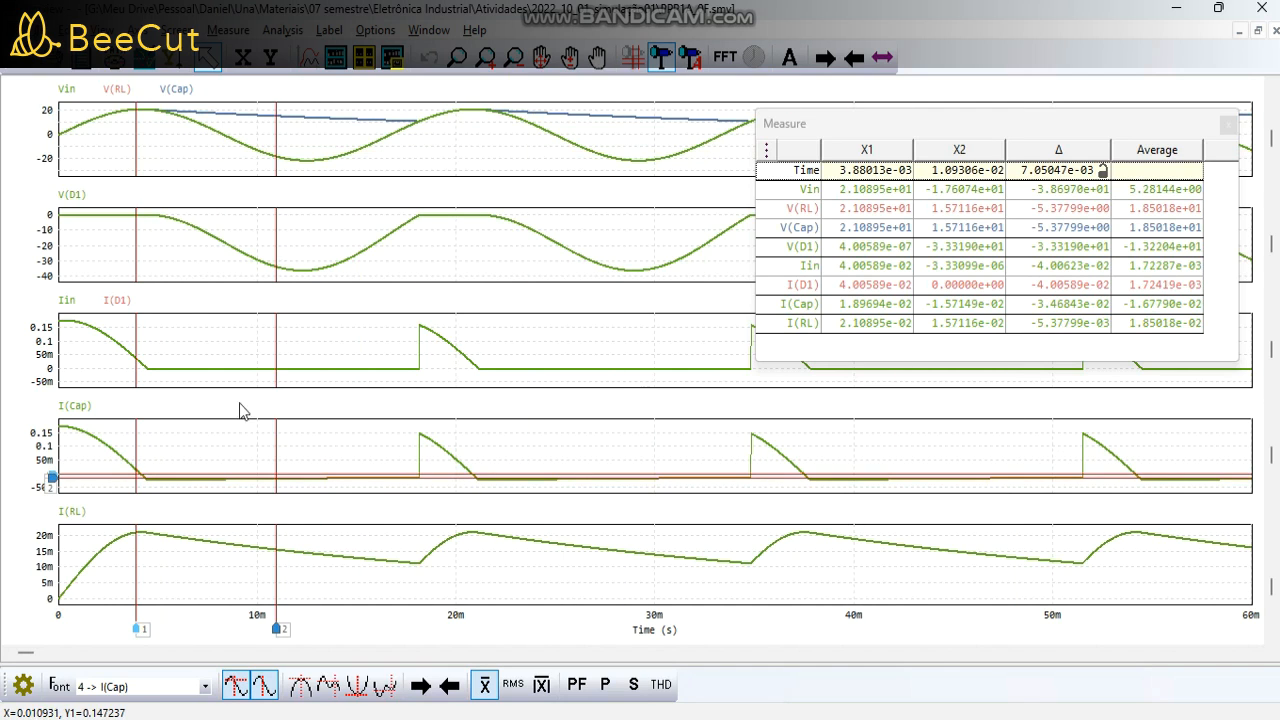
{"action": "left_click", "coordinate": [137, 153]}
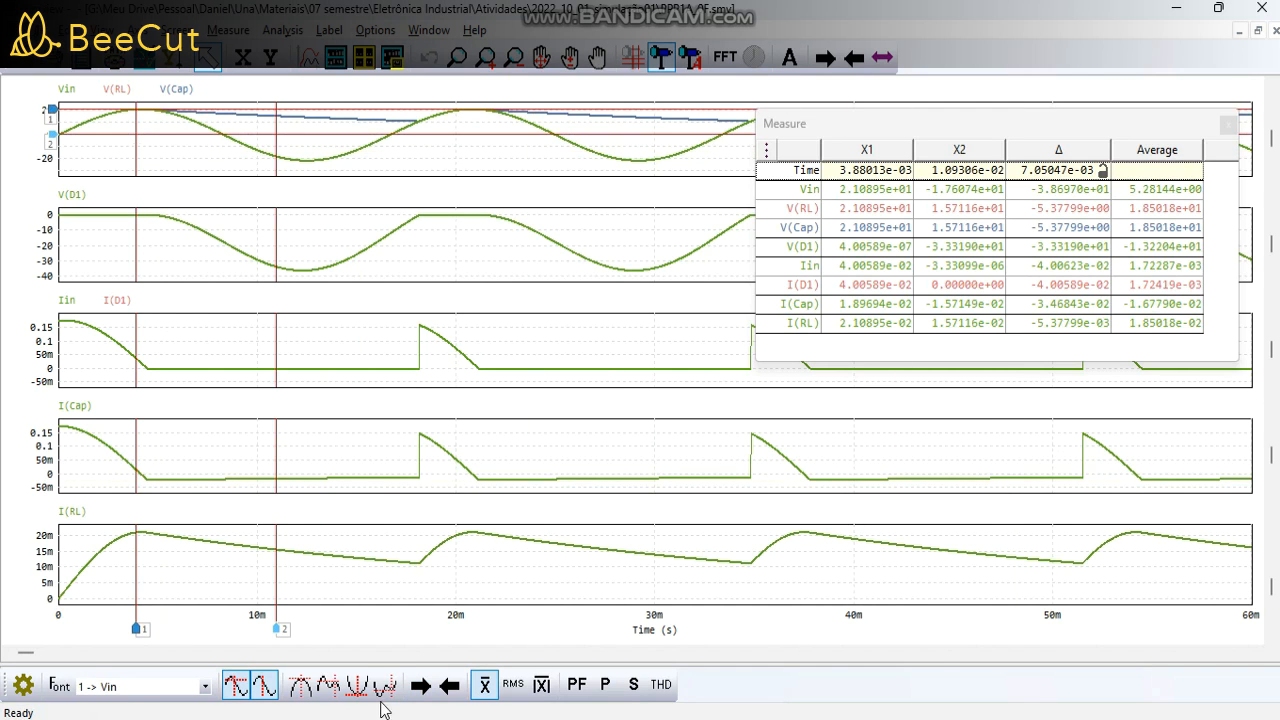
{"action": "left_click", "coordinate": [329, 685]}
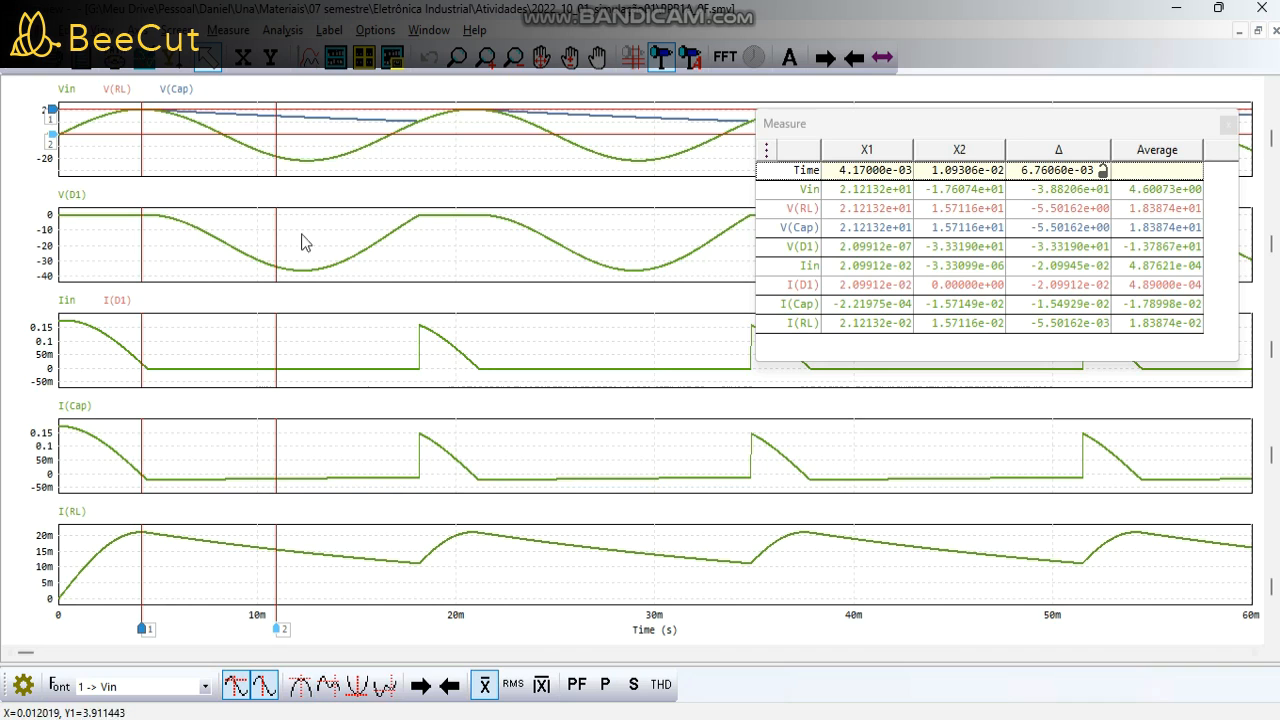
{"action": "left_click", "coordinate": [276, 167]}
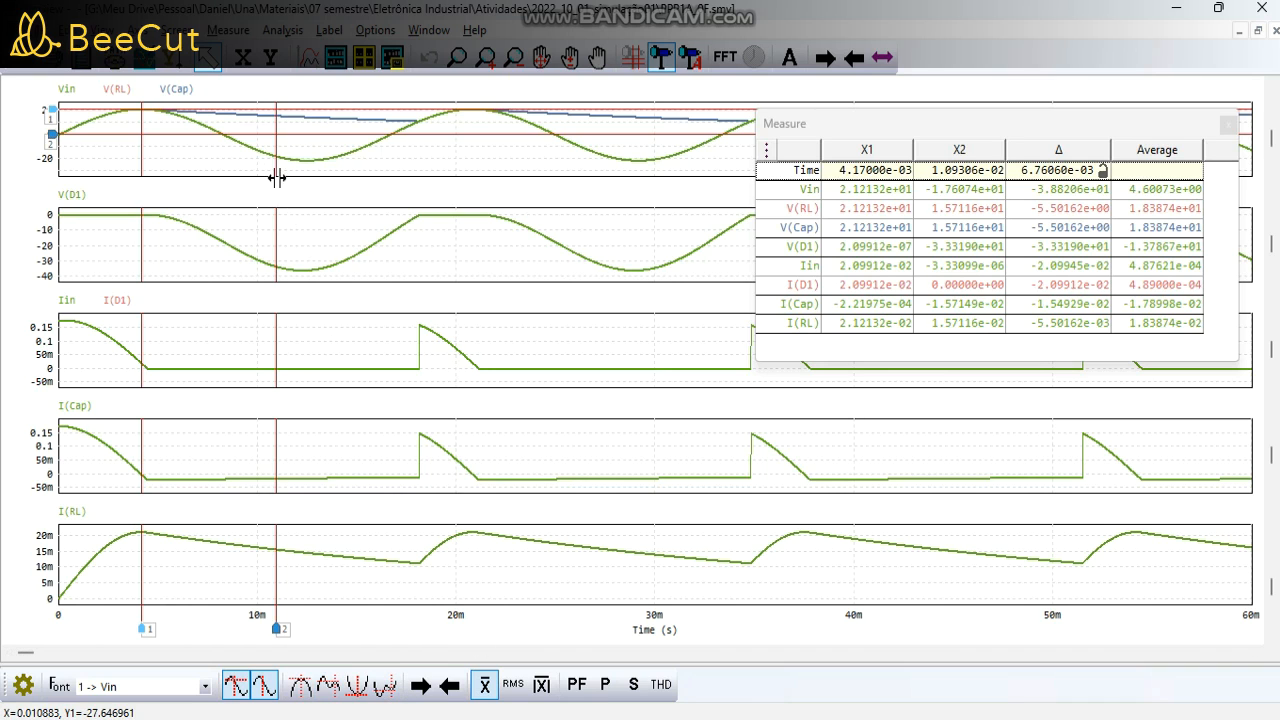
{"action": "left_click", "coordinate": [385, 686]}
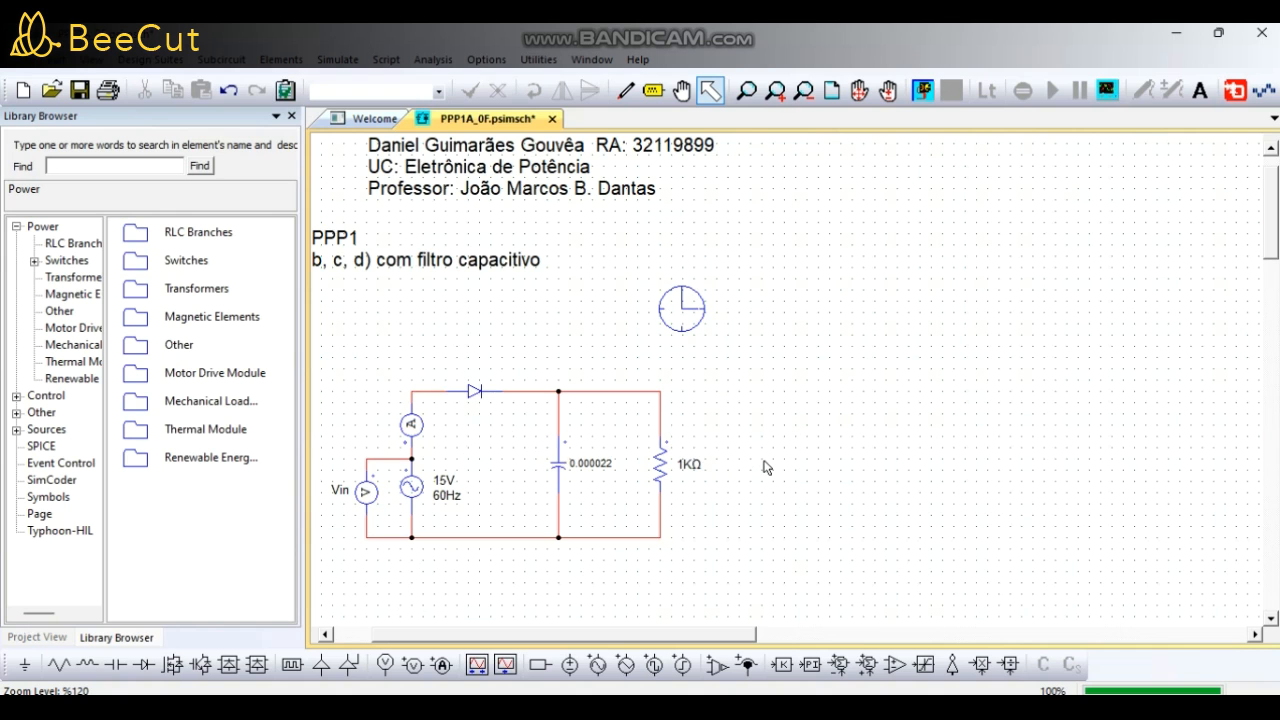
Set the filter capacitor's capacitance in the schematic to 0.000100, keeping its value displayed.
{"action": "left_click_drag", "start_coordinate": [706, 637], "coordinate": [604, 642]}
{"action": "double_click", "coordinate": [652, 470]}
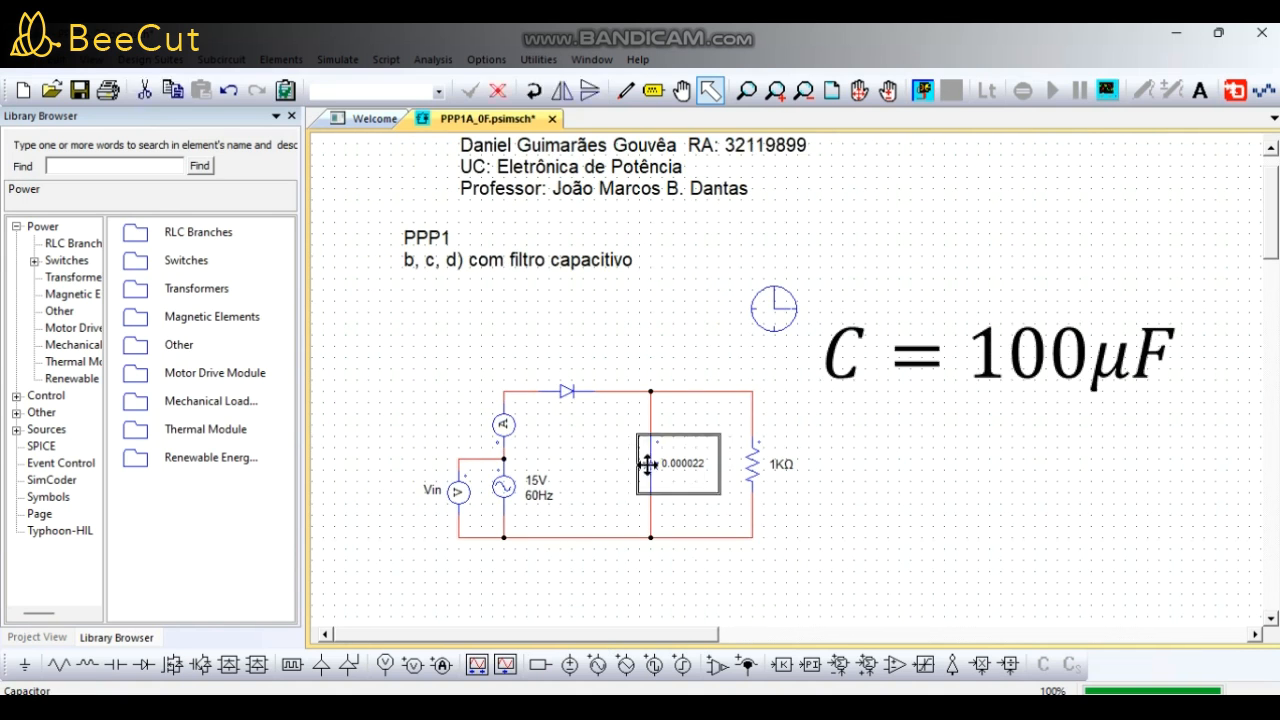
{"action": "left_click", "coordinate": [219, 203]}
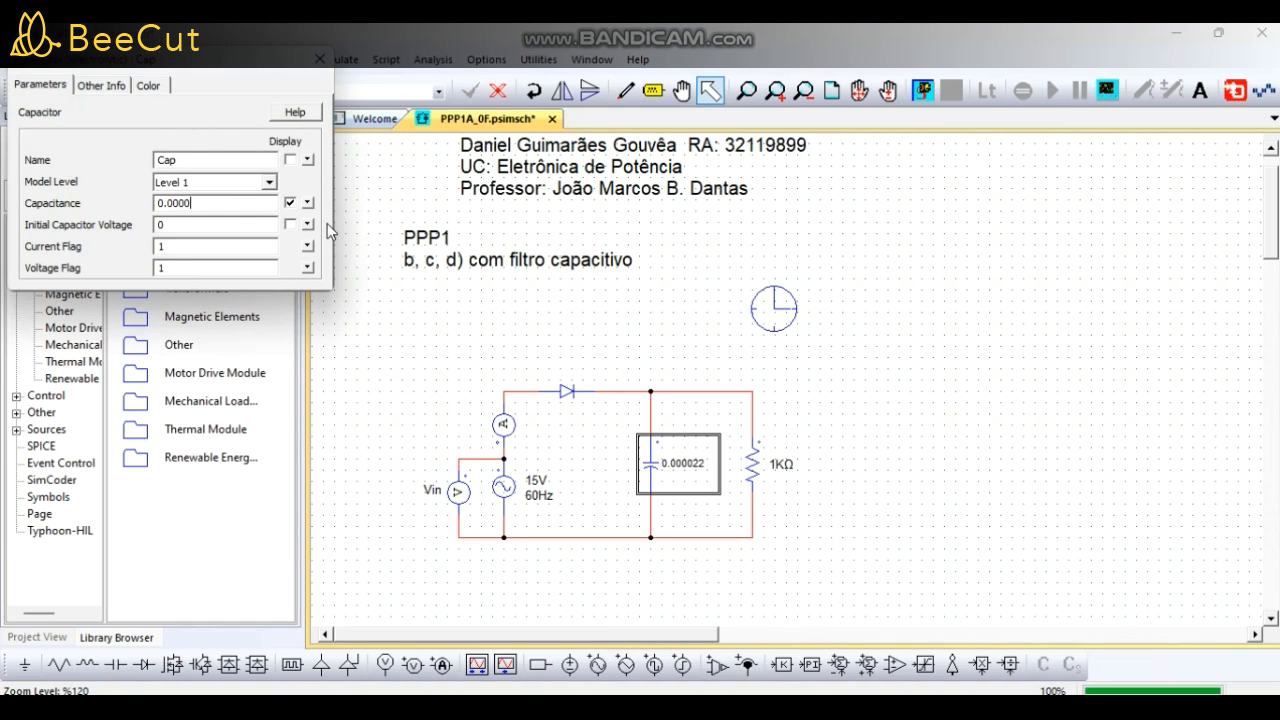
{"action": "type", "text": "100"}
{"action": "left_click", "coordinate": [320, 59]}
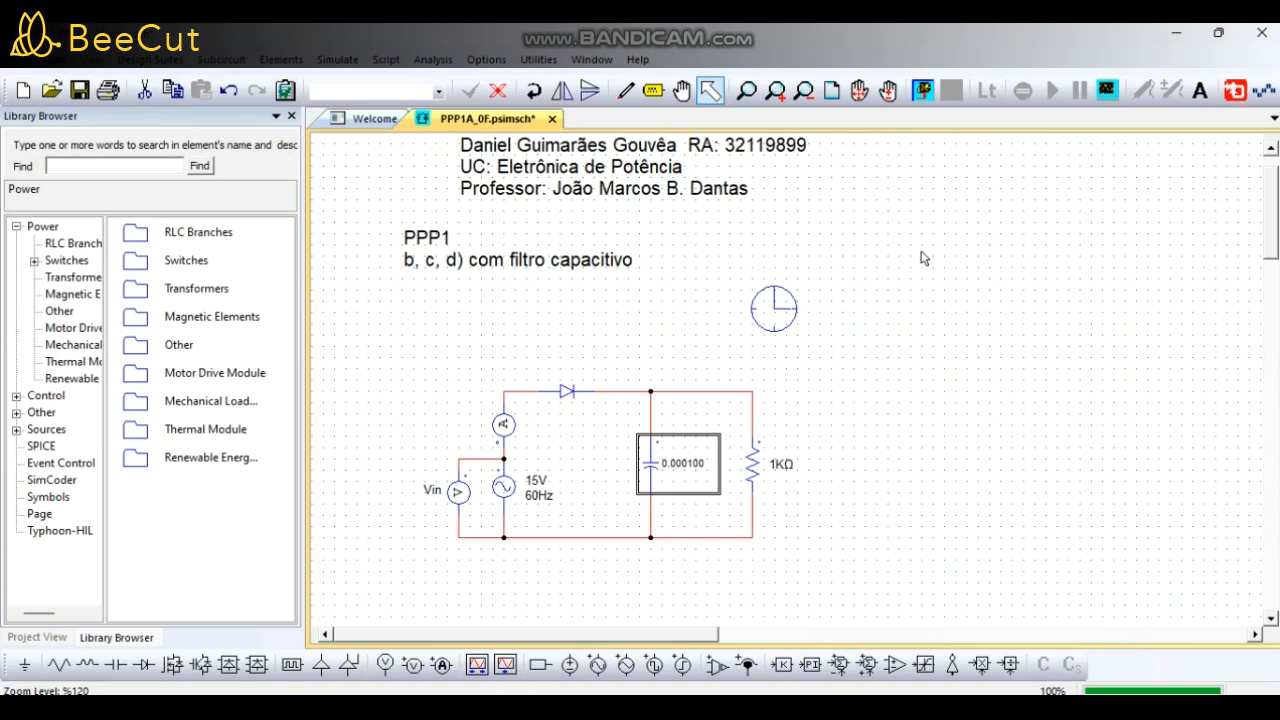
Rerun the simulation and display the plot of Vin, V(RL) and V(Cap) in full screen.
{"action": "left_click", "coordinate": [1106, 91]}
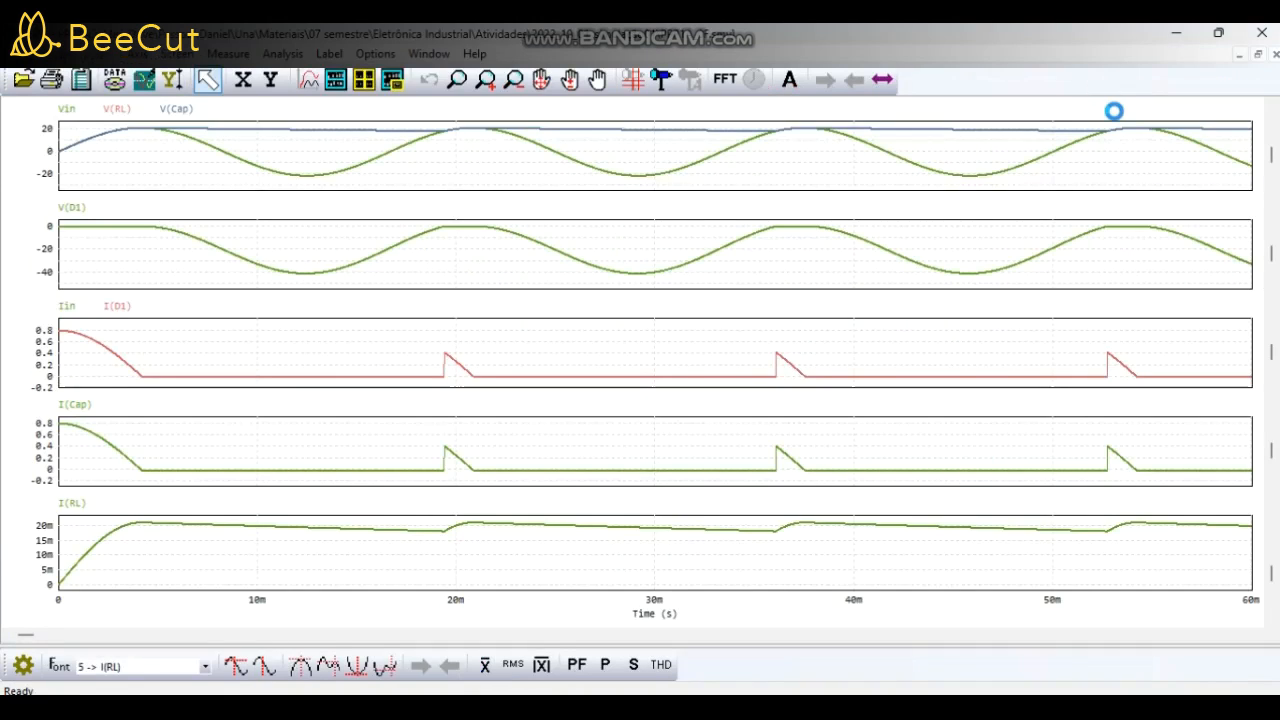
{"action": "right_click", "coordinate": [486, 177]}
{"action": "left_click", "coordinate": [572, 433]}
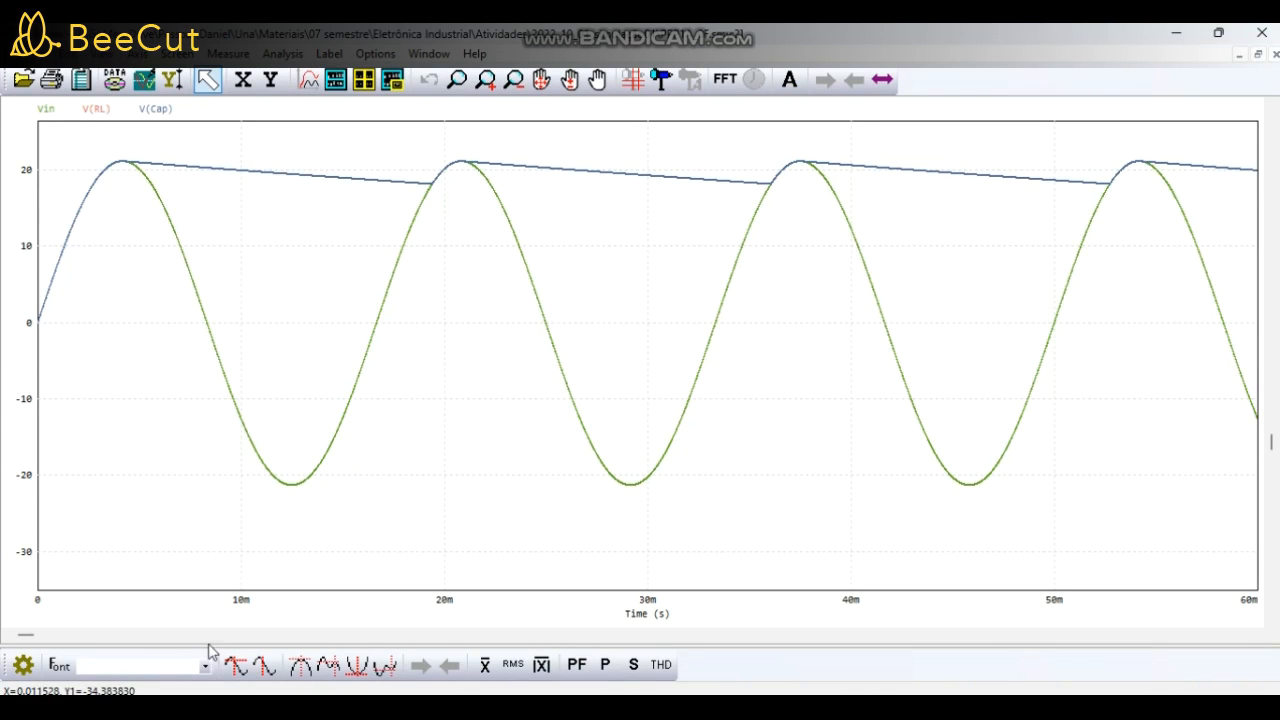
Measure the V(Cap) ripple with vertical and horizontal lines, placing cursor 1 on the first peak and cursor 2 on the next minimum.
{"action": "left_click", "coordinate": [240, 672]}
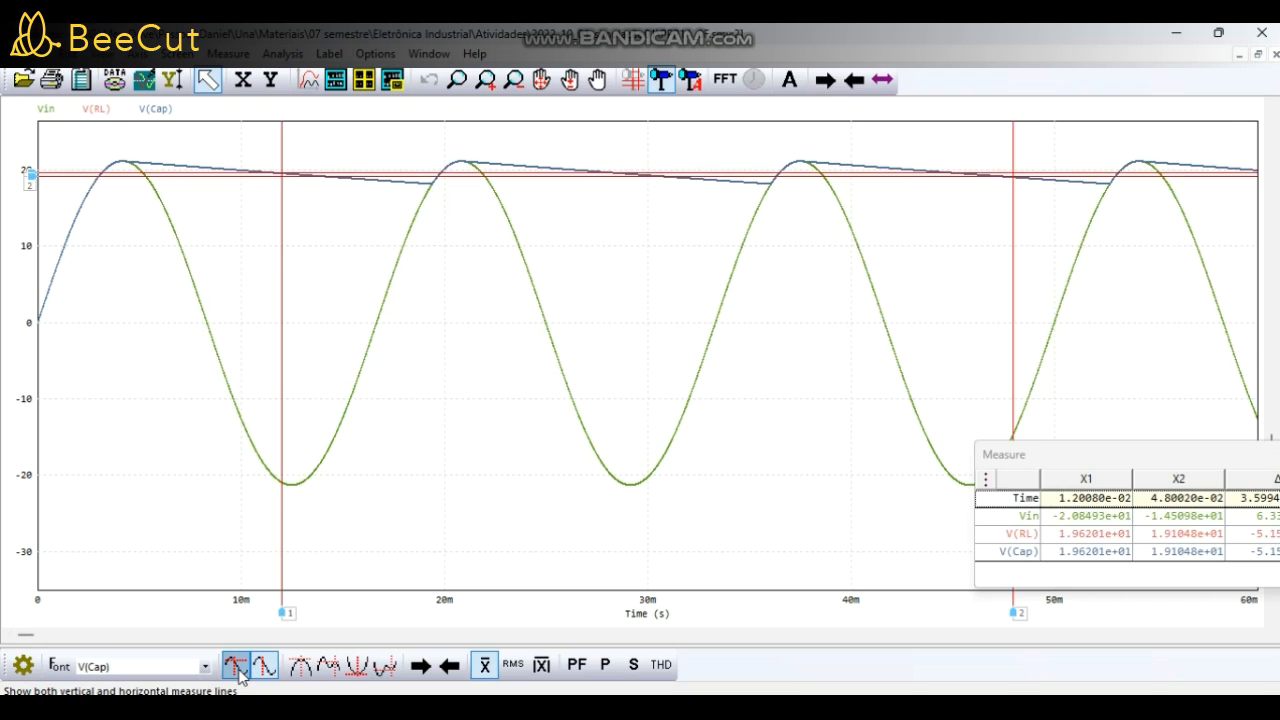
{"action": "left_click", "coordinate": [240, 672]}
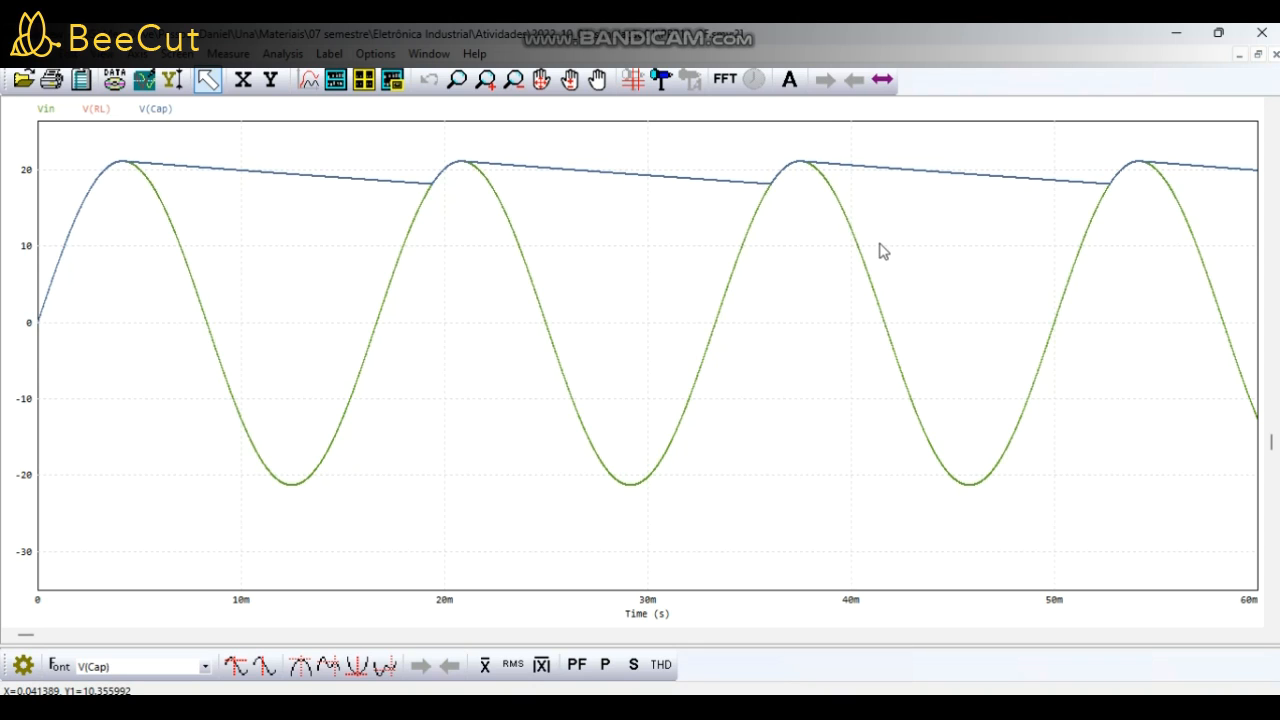
{"action": "left_click", "coordinate": [236, 665]}
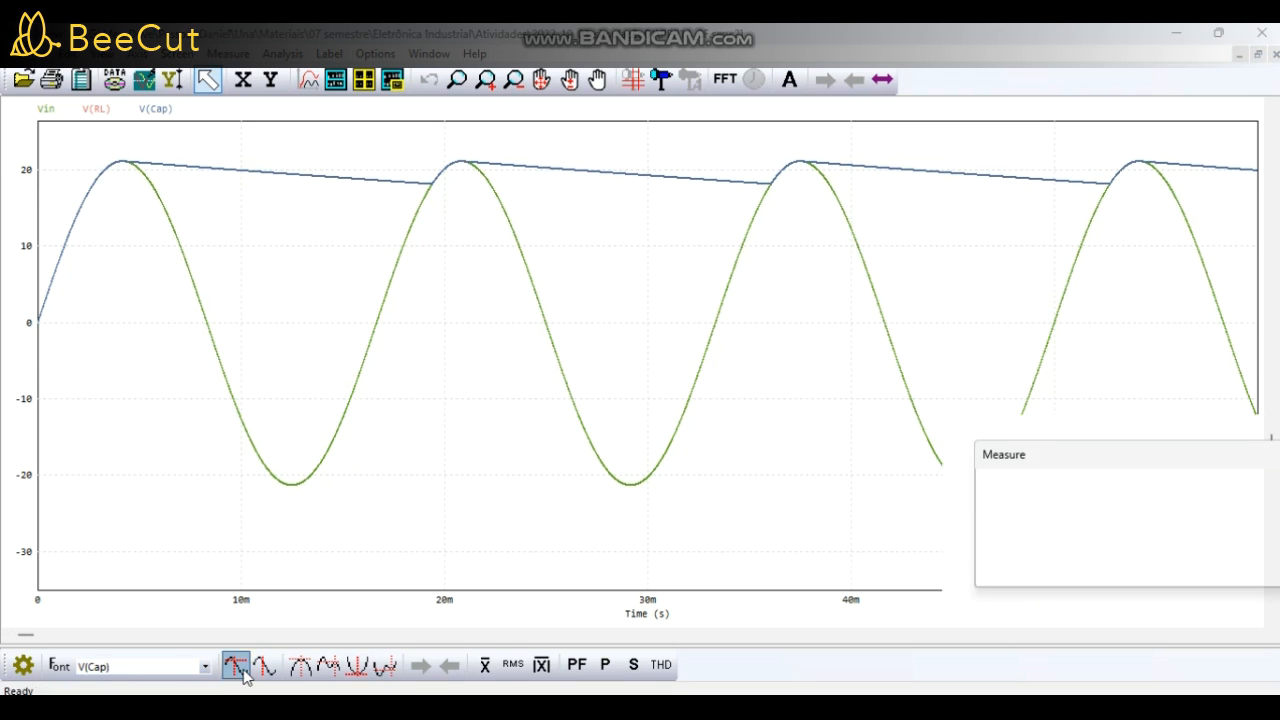
{"action": "left_click_drag", "start_coordinate": [282, 131], "coordinate": [114, 140]}
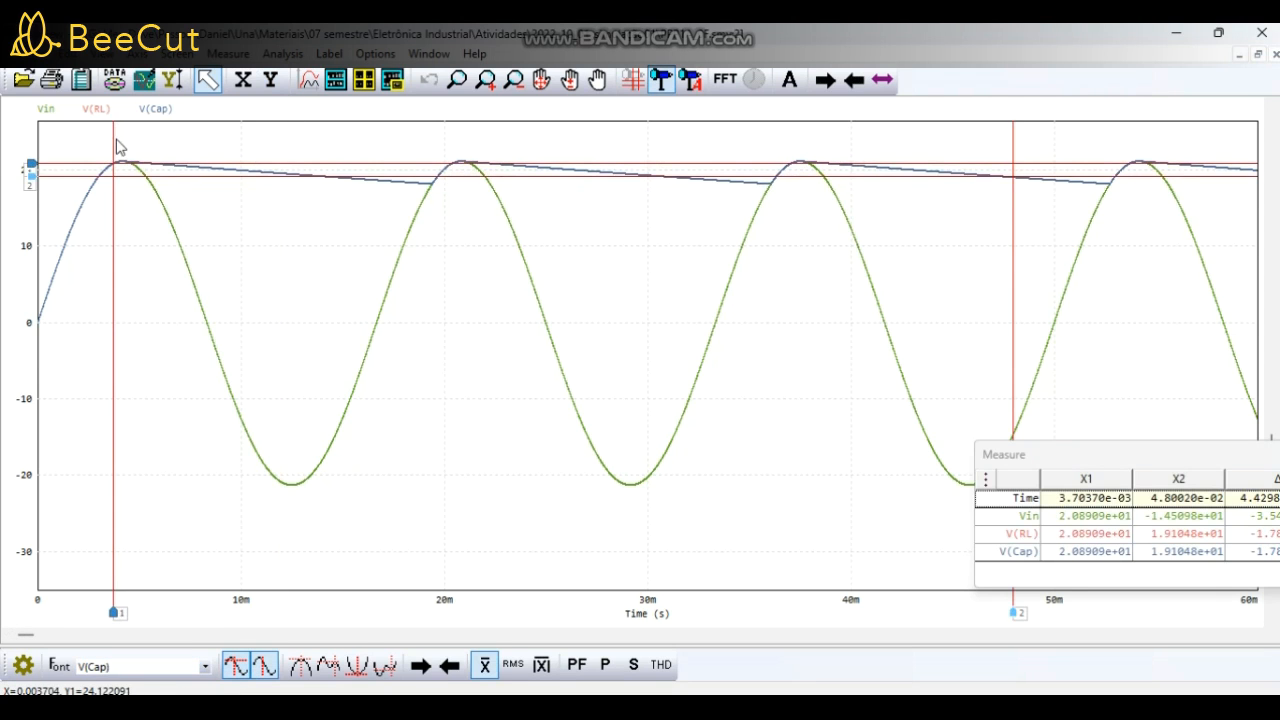
{"action": "left_click_drag", "start_coordinate": [1010, 149], "coordinate": [383, 125]}
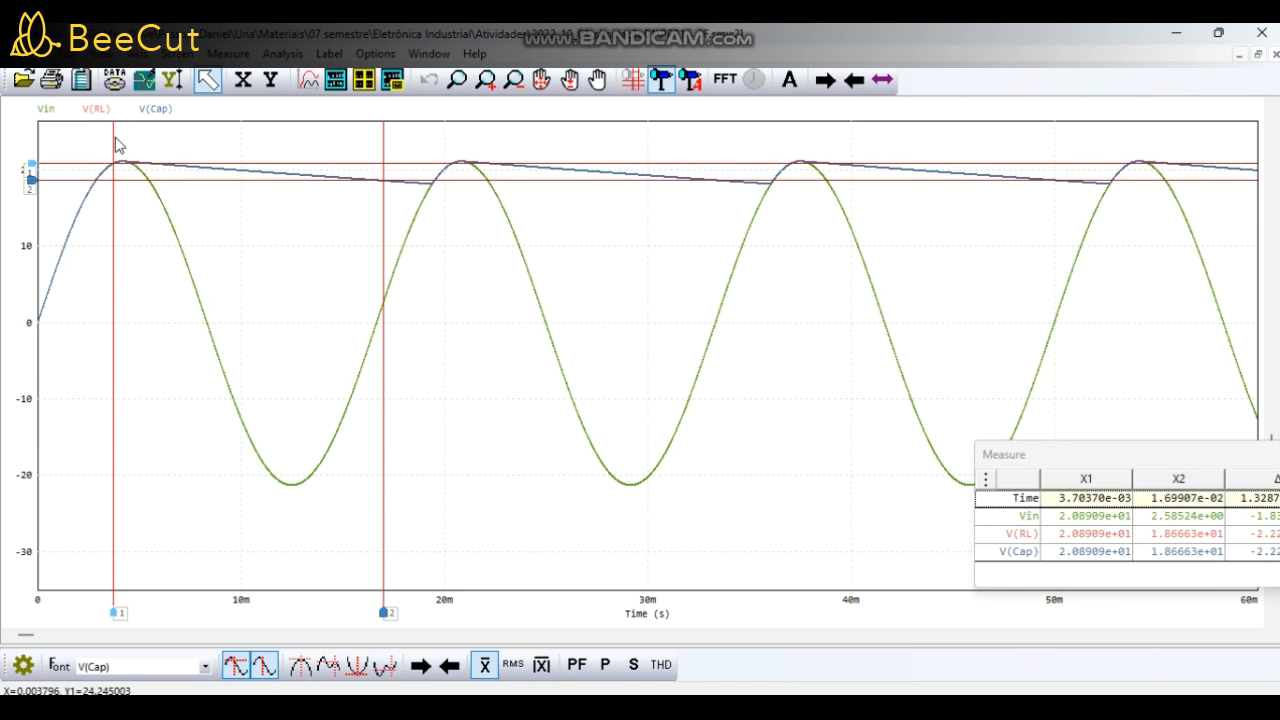
{"action": "left_click_drag", "start_coordinate": [114, 134], "coordinate": [106, 136]}
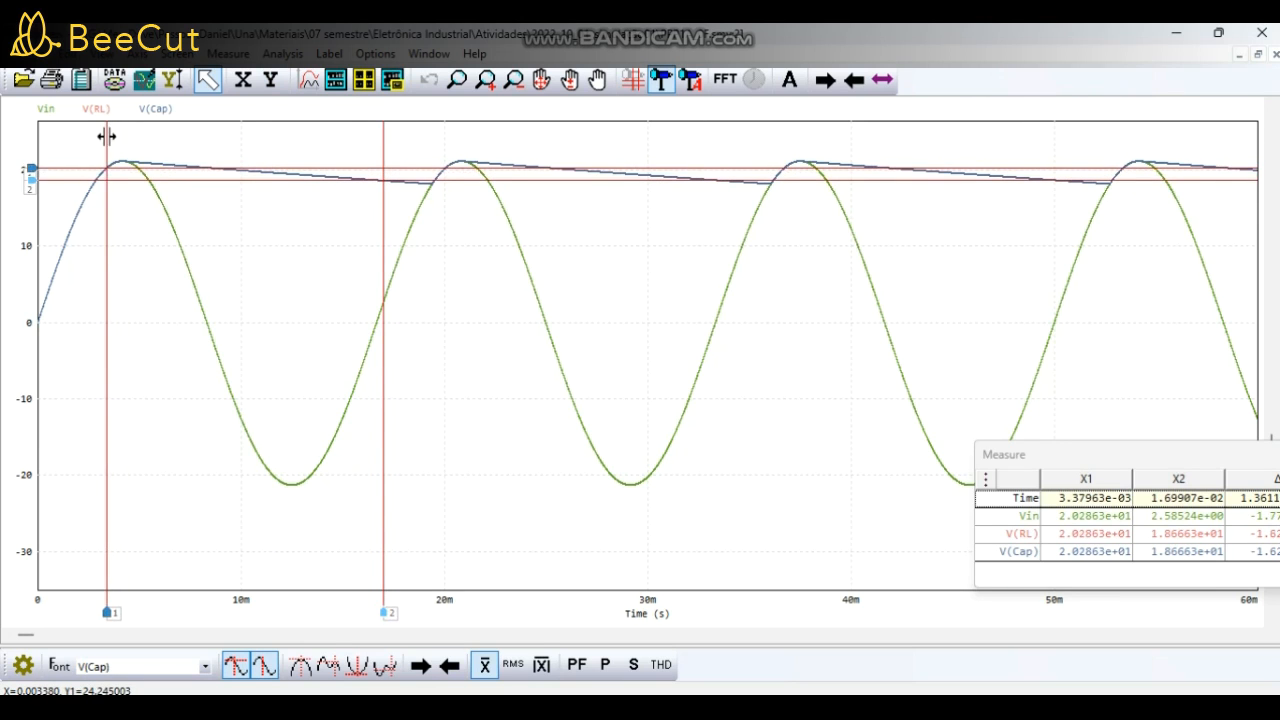
{"action": "left_click", "coordinate": [328, 665]}
{"action": "left_click", "coordinate": [384, 134]}
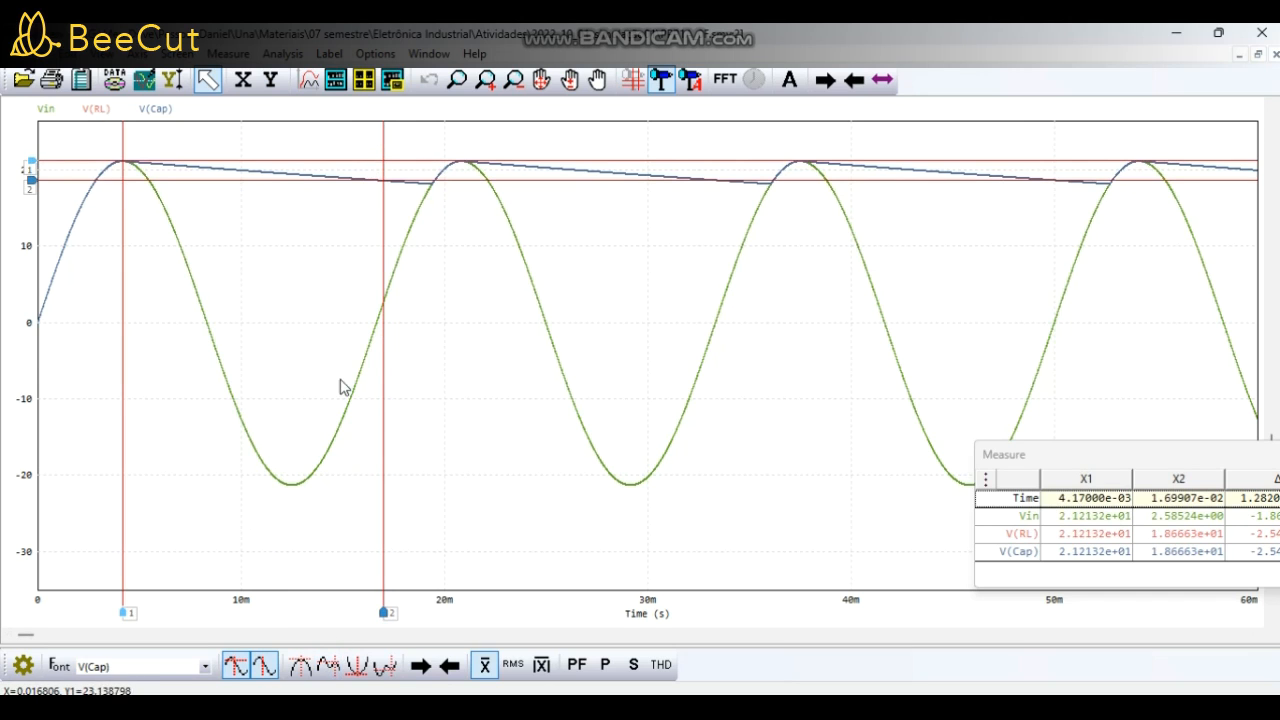
{"action": "left_click", "coordinate": [378, 670]}
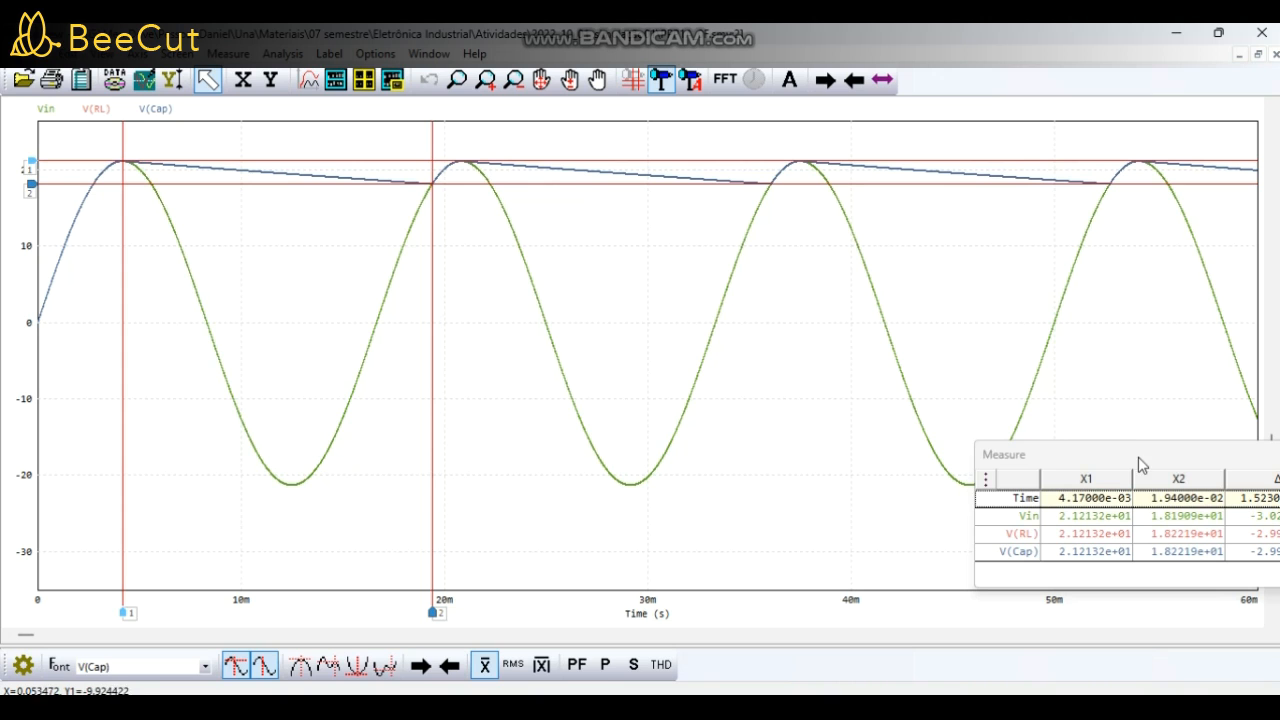
{"action": "left_click_drag", "start_coordinate": [1138, 457], "coordinate": [714, 244]}
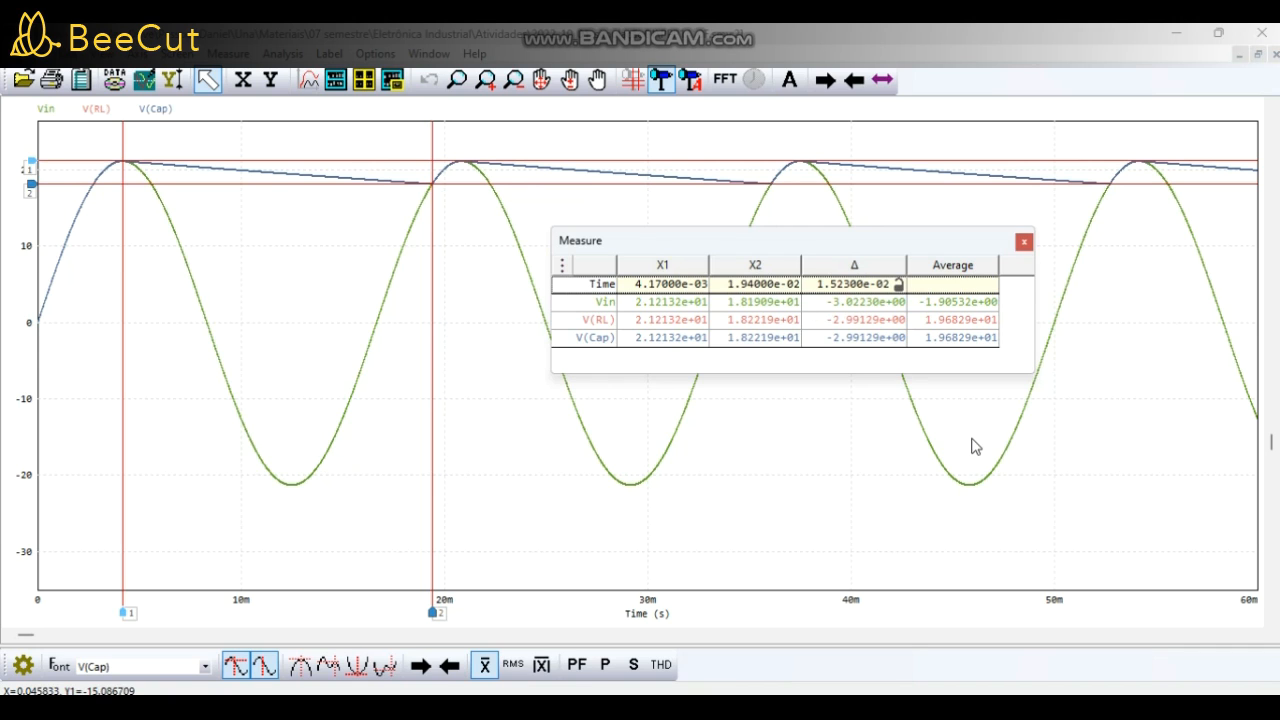
{"action": "left_click_drag", "start_coordinate": [779, 236], "coordinate": [944, 231]}
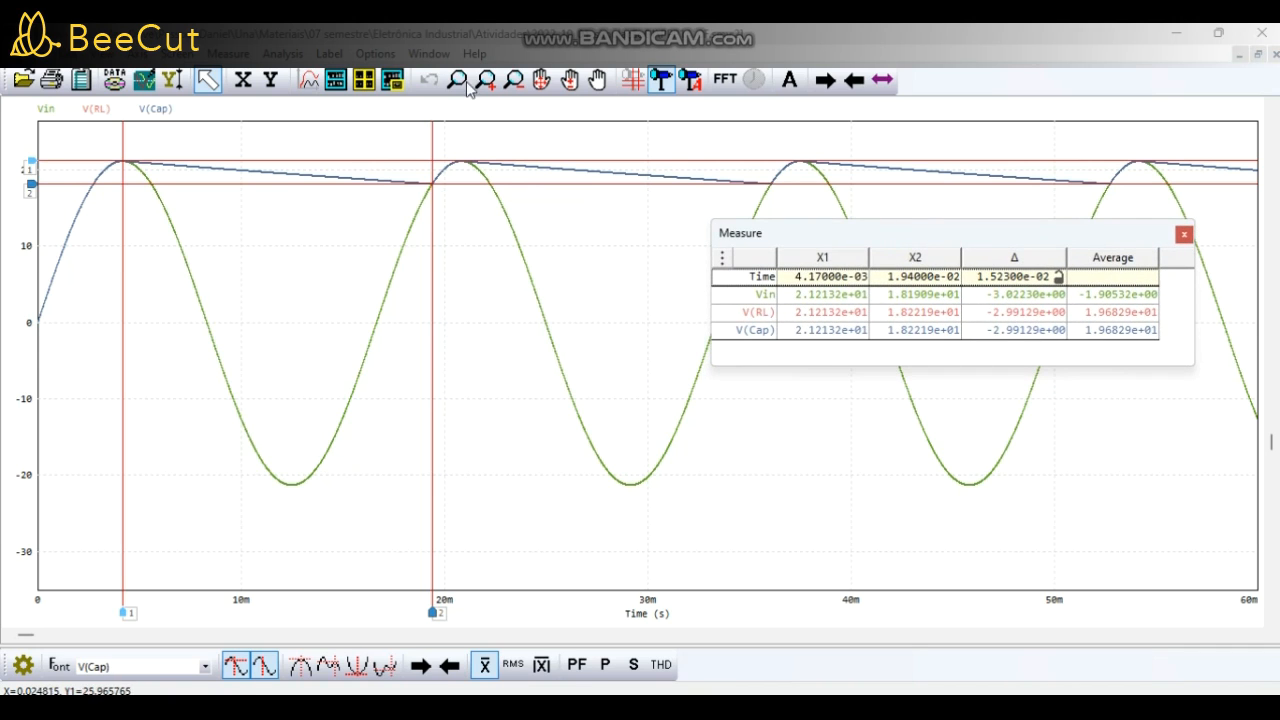
Move cursor 2 to the second V(Cap) peak to measure the average voltage over one period, and close the full-screen view.
{"action": "left_click", "coordinate": [435, 130]}
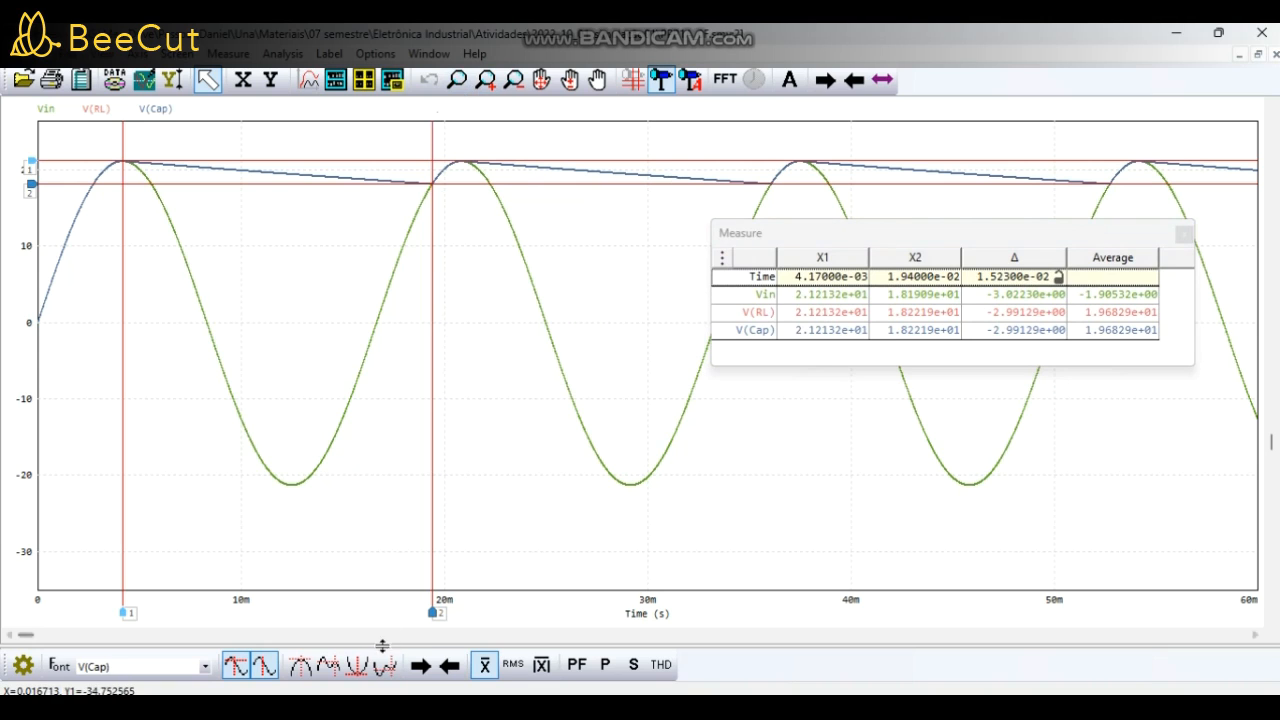
{"action": "left_click", "coordinate": [329, 665]}
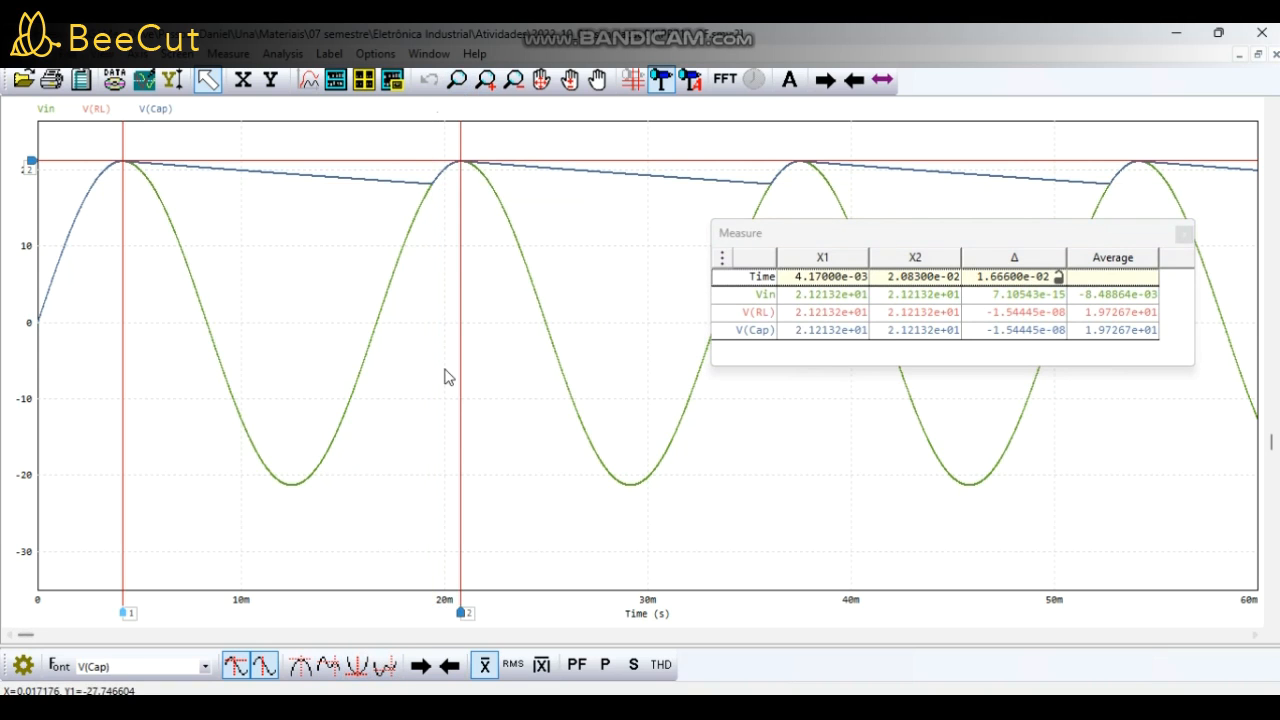
{"action": "left_click_drag", "start_coordinate": [881, 237], "coordinate": [768, 241]}
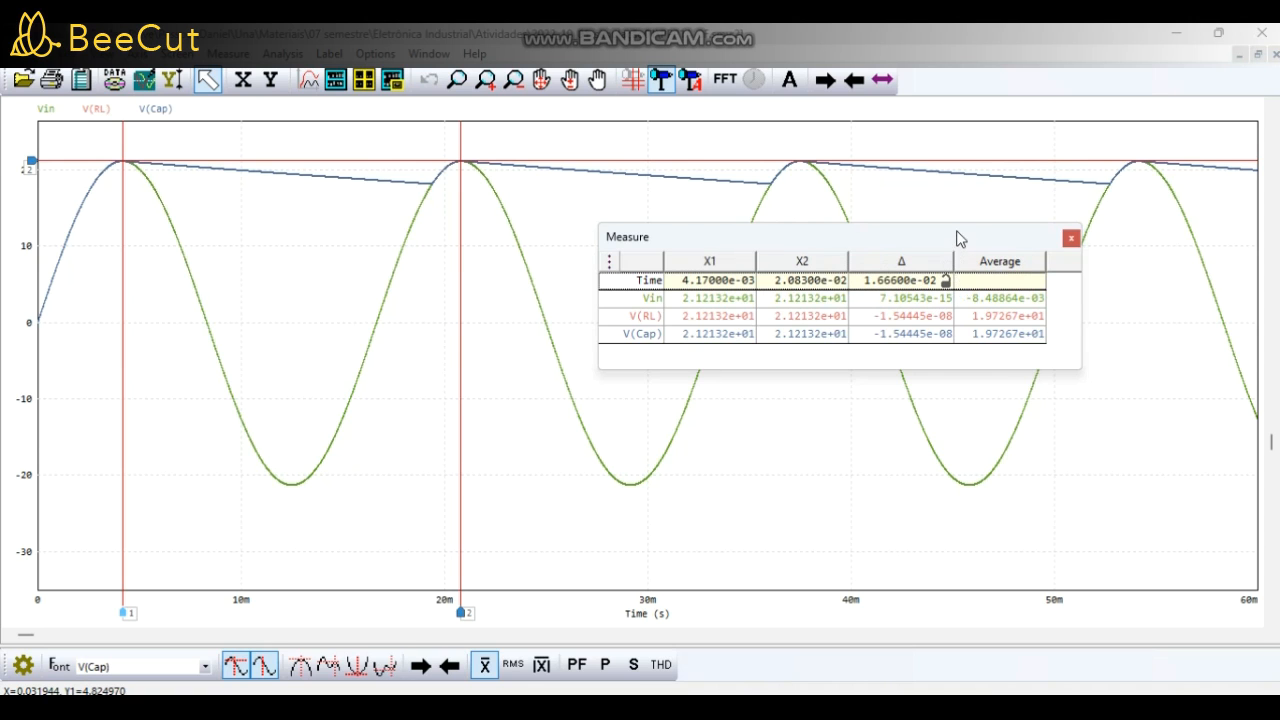
{"action": "left_click_drag", "start_coordinate": [955, 236], "coordinate": [967, 210]}
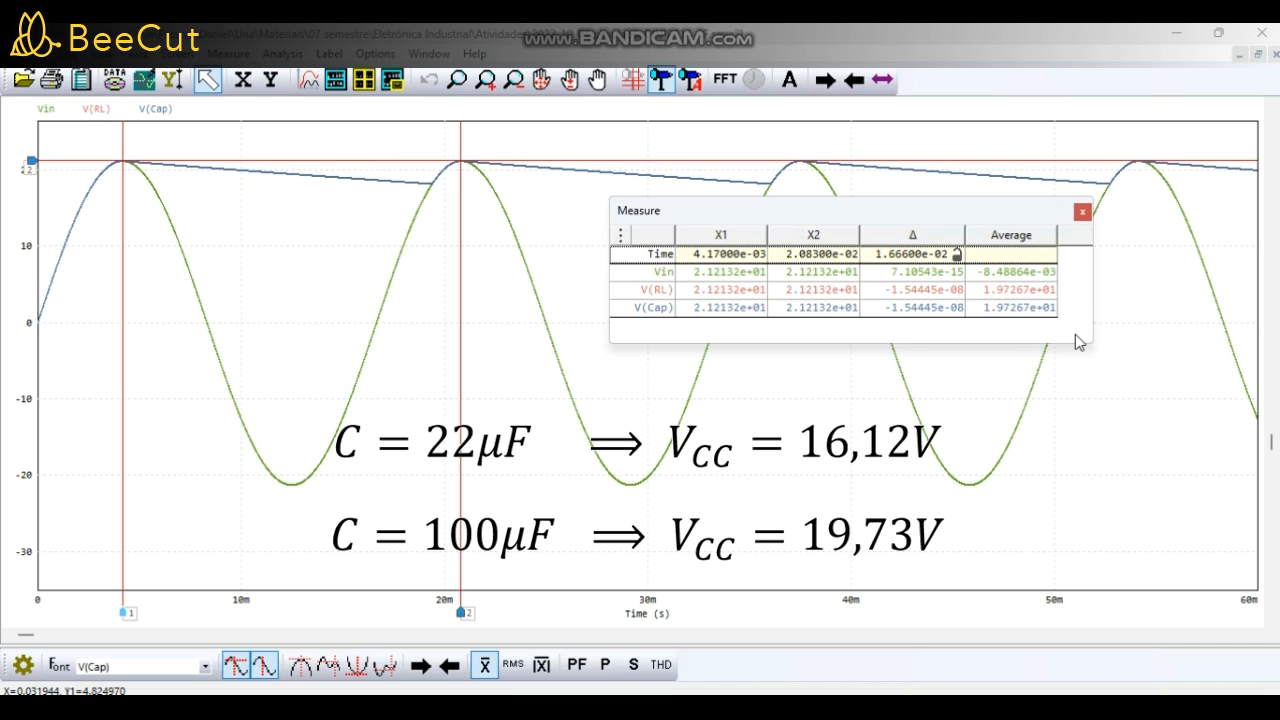
{"action": "left_click_drag", "start_coordinate": [1025, 213], "coordinate": [1124, 225]}
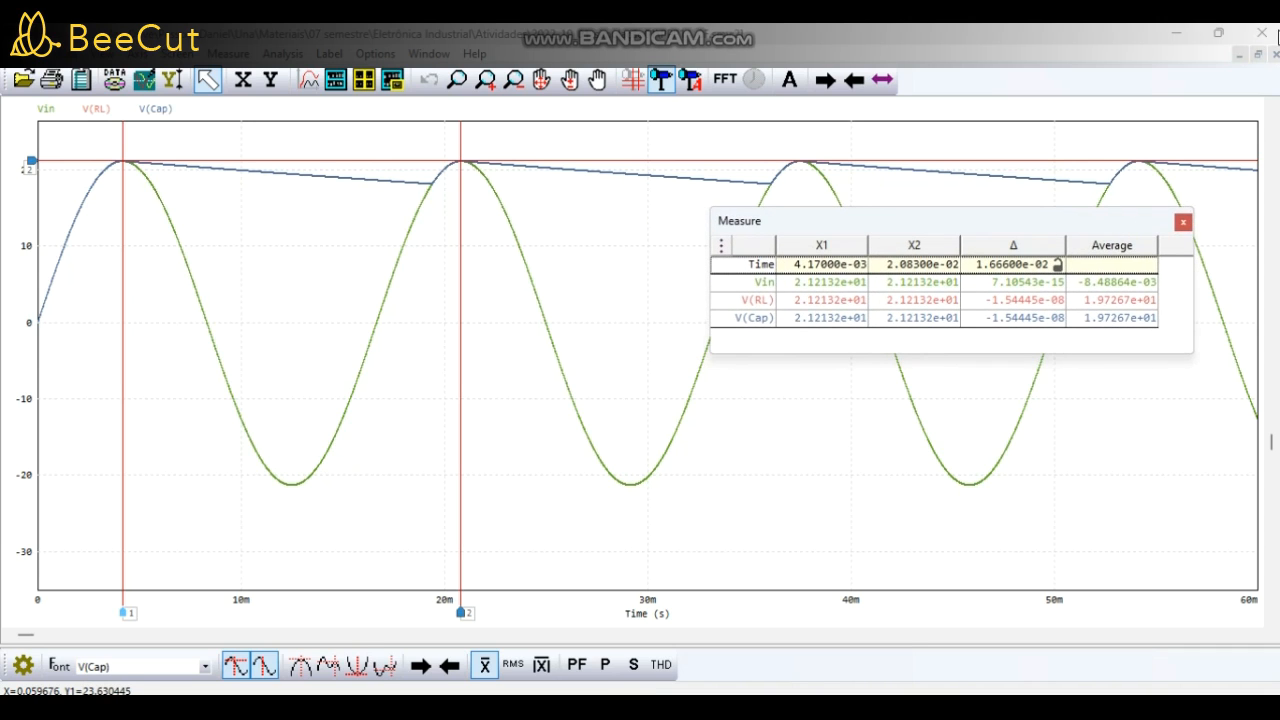
{"action": "left_click", "coordinate": [1276, 56]}
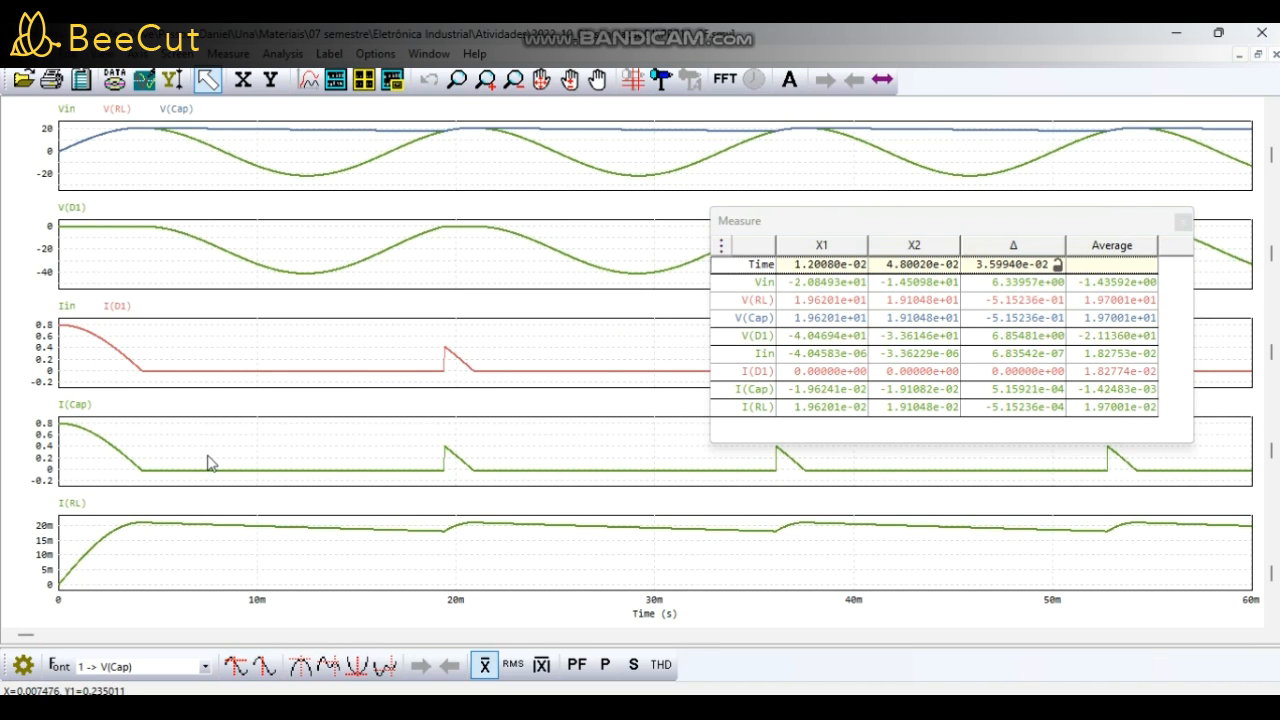
Measure the average I(RL) over one period in full screen, placing cursor 1 on the first peak and cursor 2 on the second.
{"action": "right_click", "coordinate": [165, 543]}
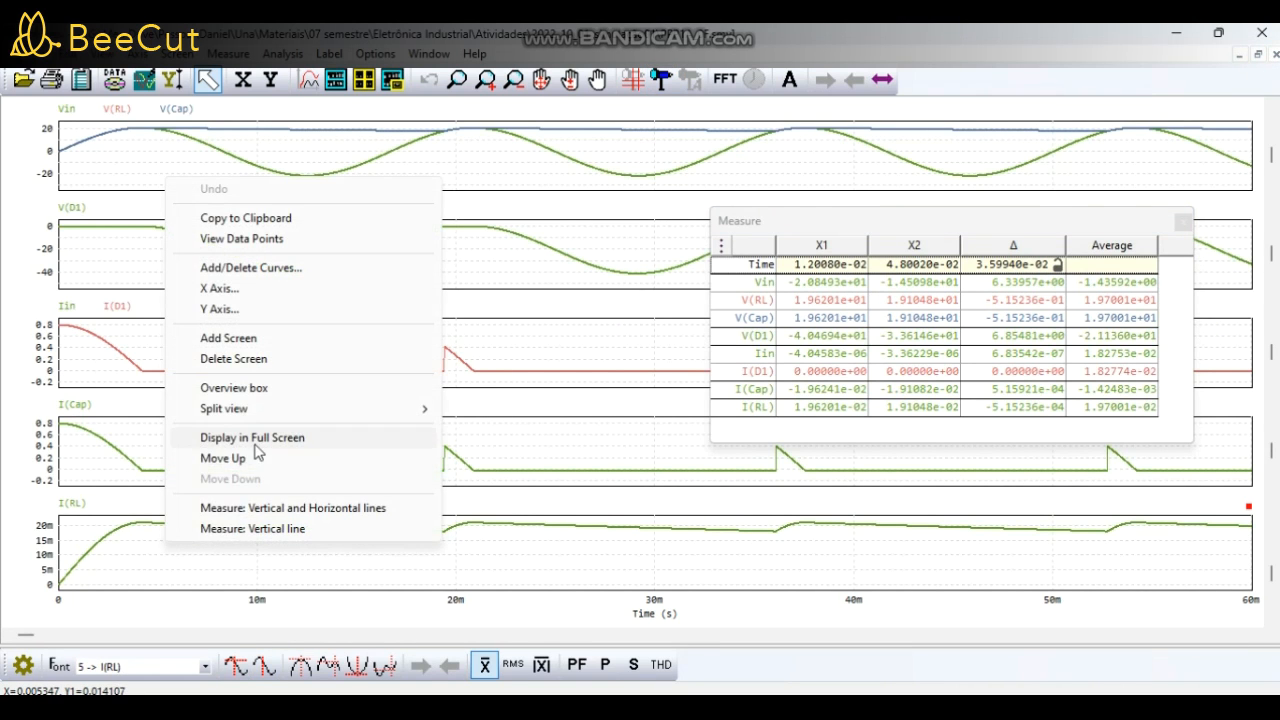
{"action": "left_click", "coordinate": [255, 445]}
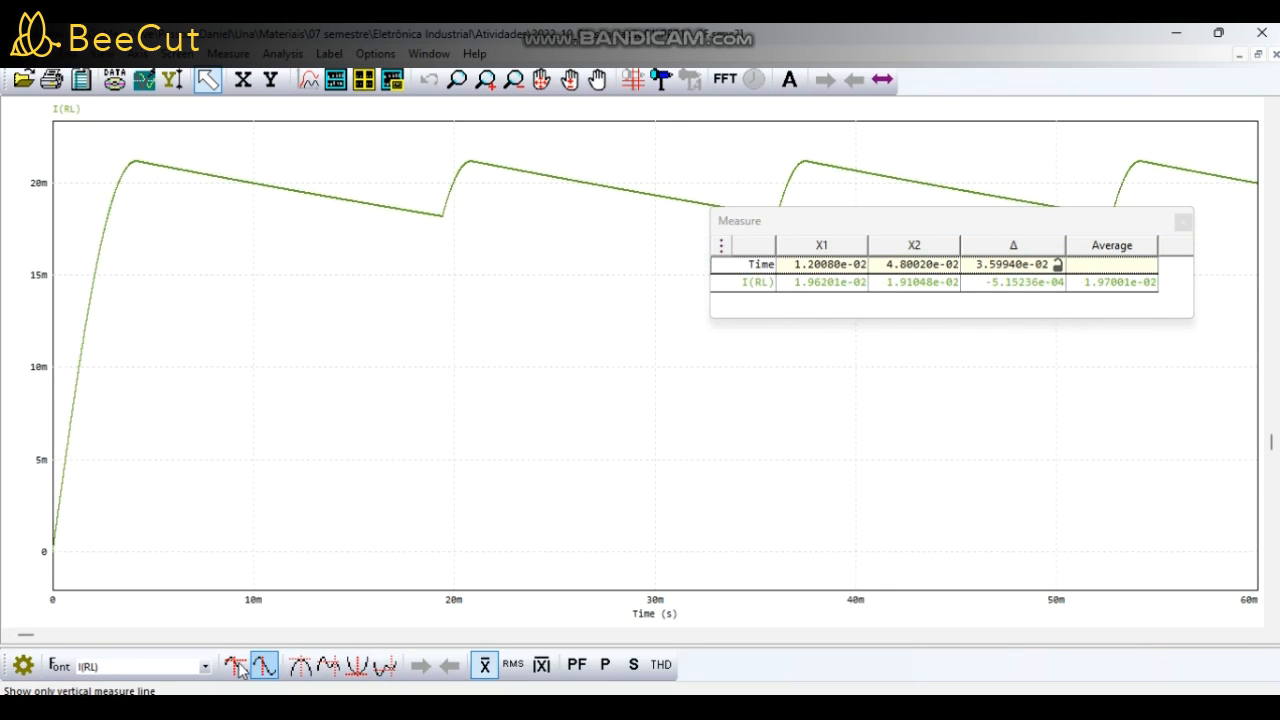
{"action": "left_click", "coordinate": [236, 666]}
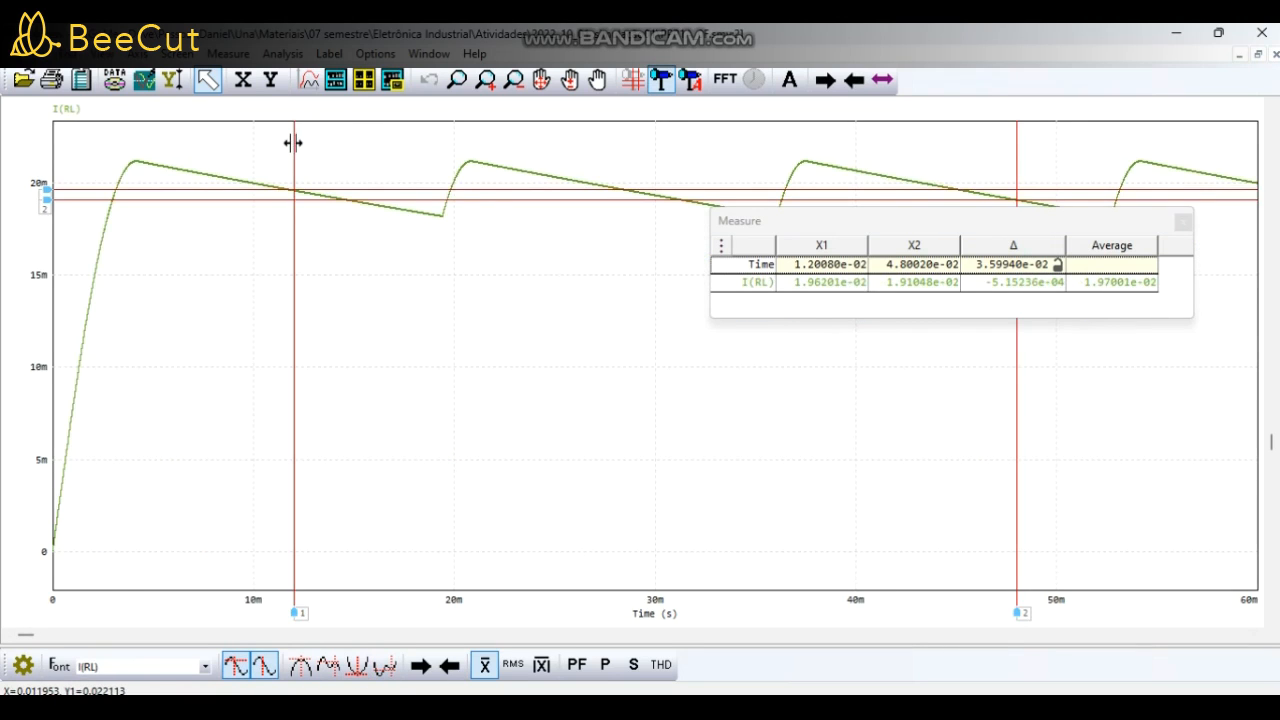
{"action": "left_click_drag", "start_coordinate": [293, 143], "coordinate": [113, 177]}
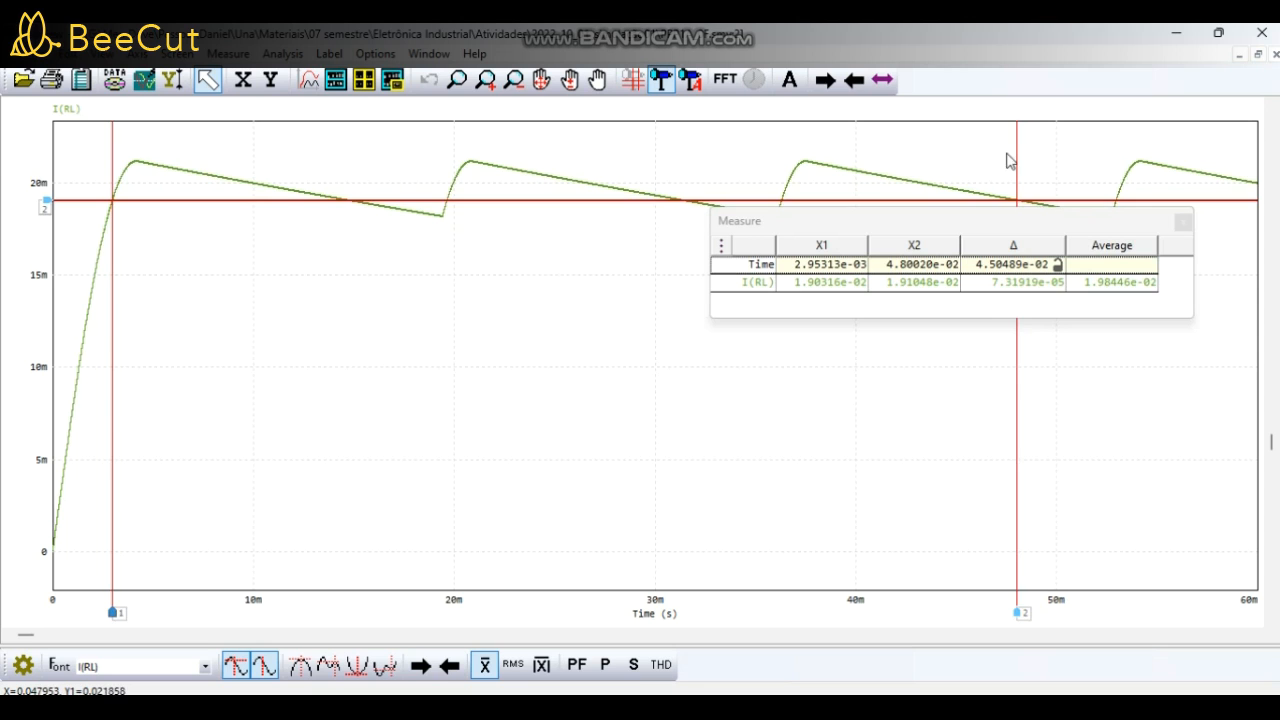
{"action": "left_click_drag", "start_coordinate": [1008, 160], "coordinate": [449, 177]}
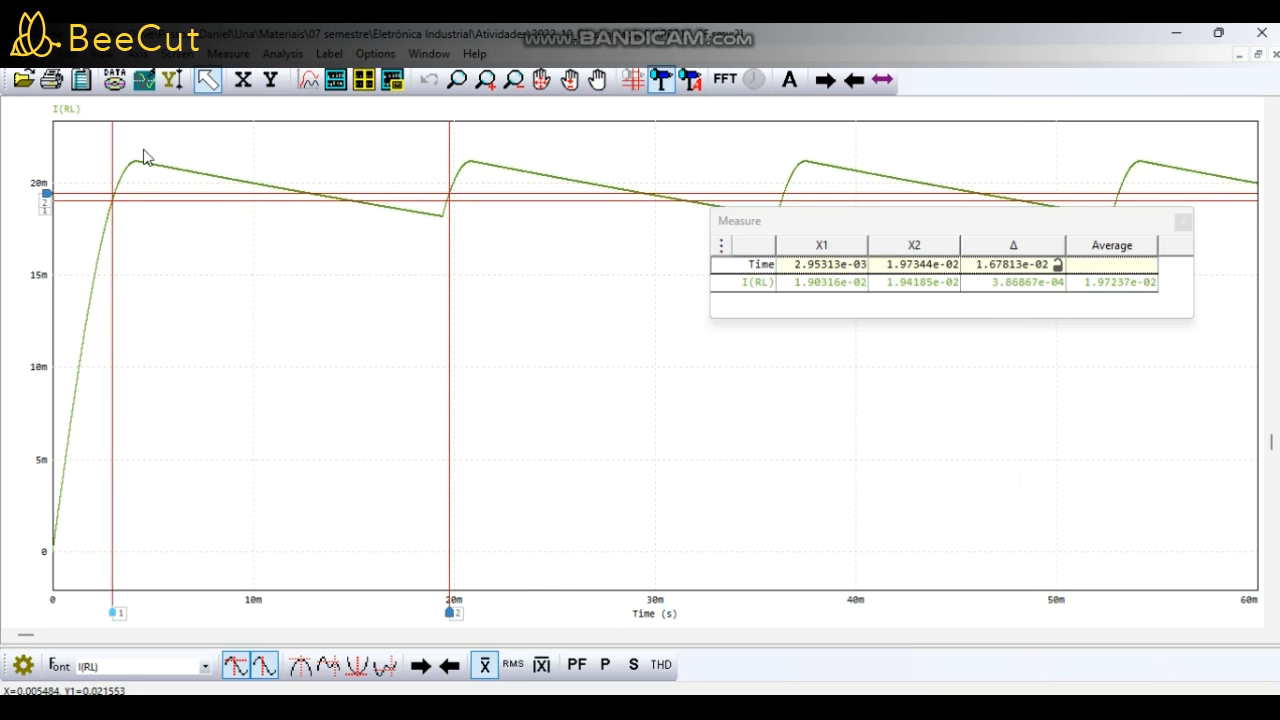
{"action": "left_click", "coordinate": [114, 143]}
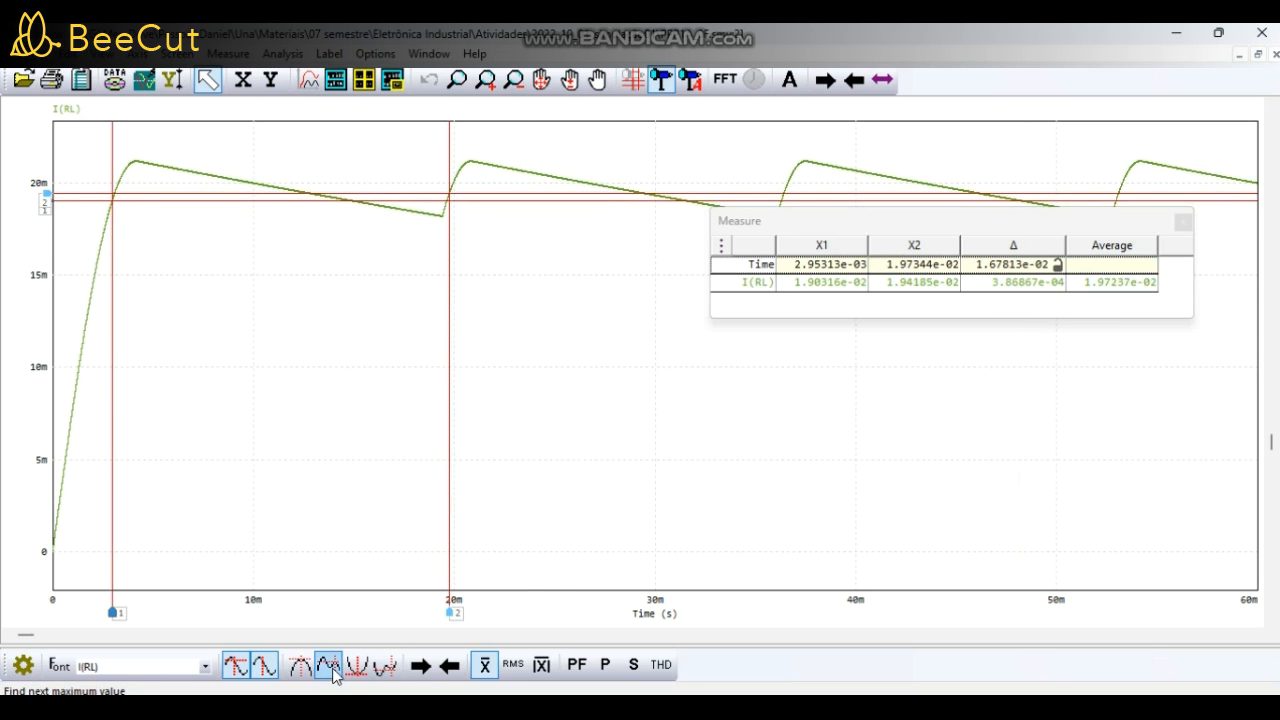
{"action": "left_click", "coordinate": [333, 672]}
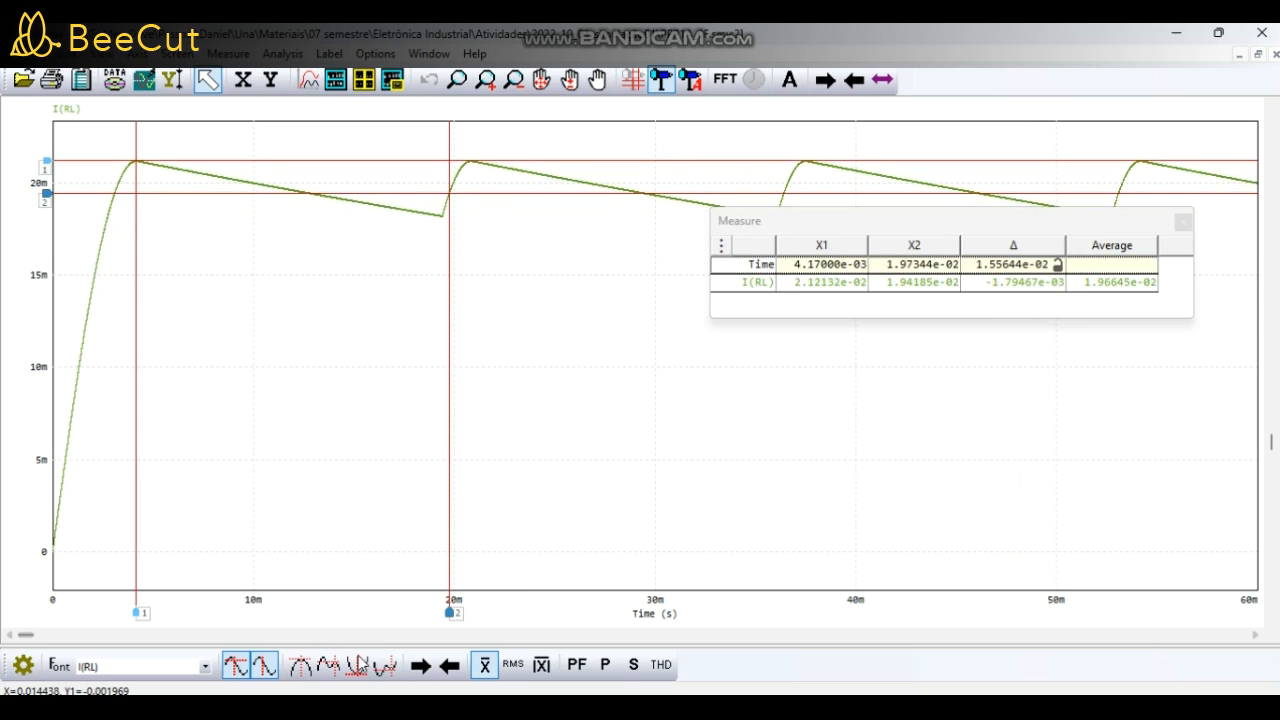
{"action": "left_click", "coordinate": [333, 670]}
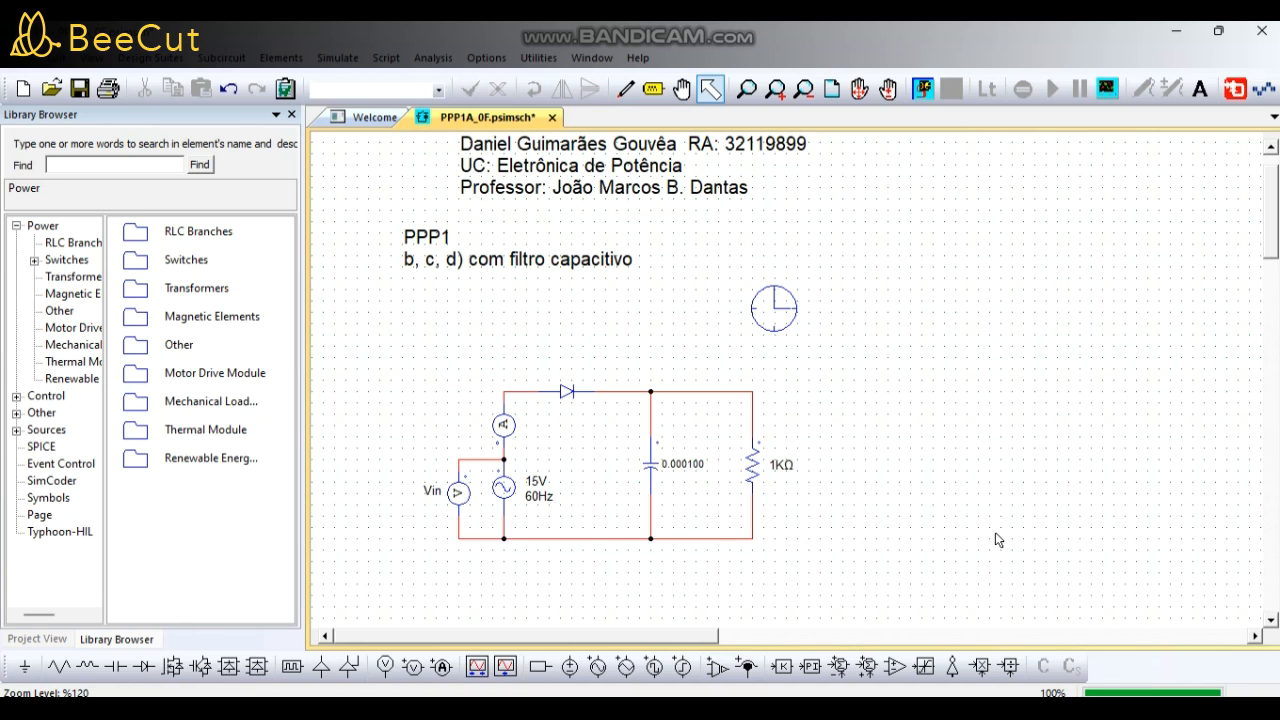
Set the filter capacitor's capacitance in the schematic to 0.000470.
{"action": "double_click", "coordinate": [652, 464]}
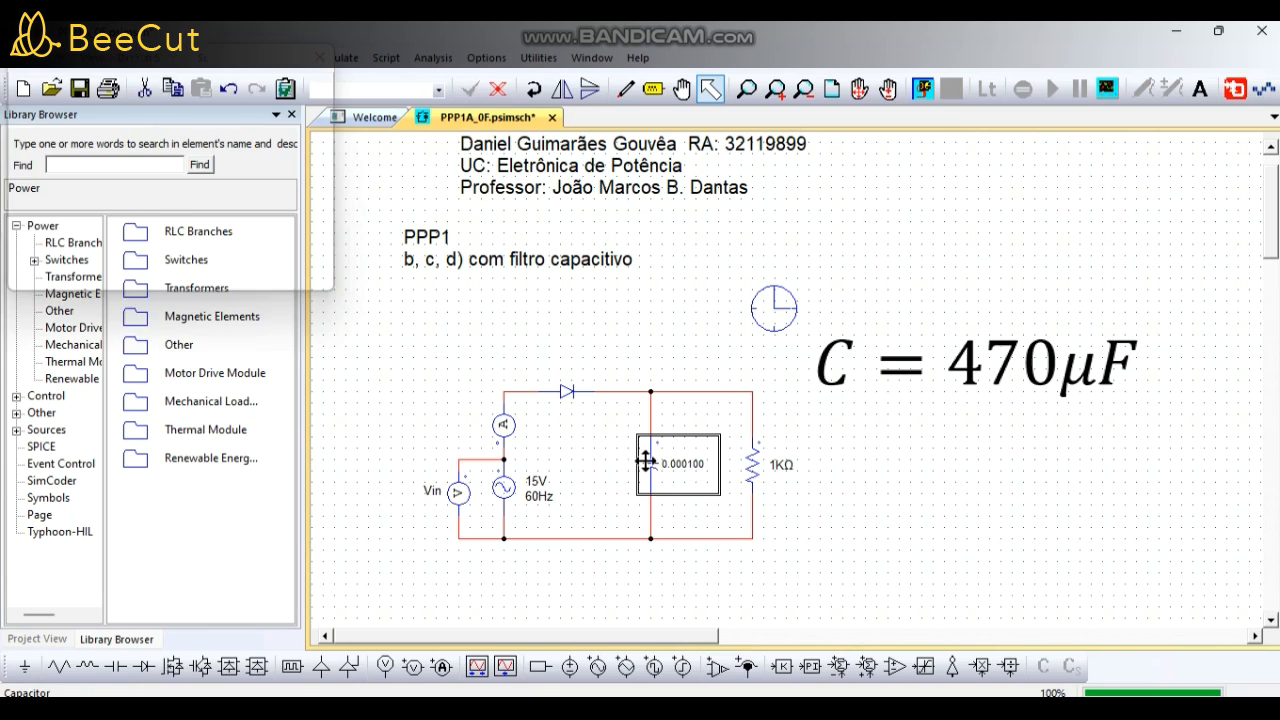
{"action": "key", "text": "BackSpace"}
{"action": "key", "text": "BackSpace"}
{"action": "key", "text": "BackSpace"}
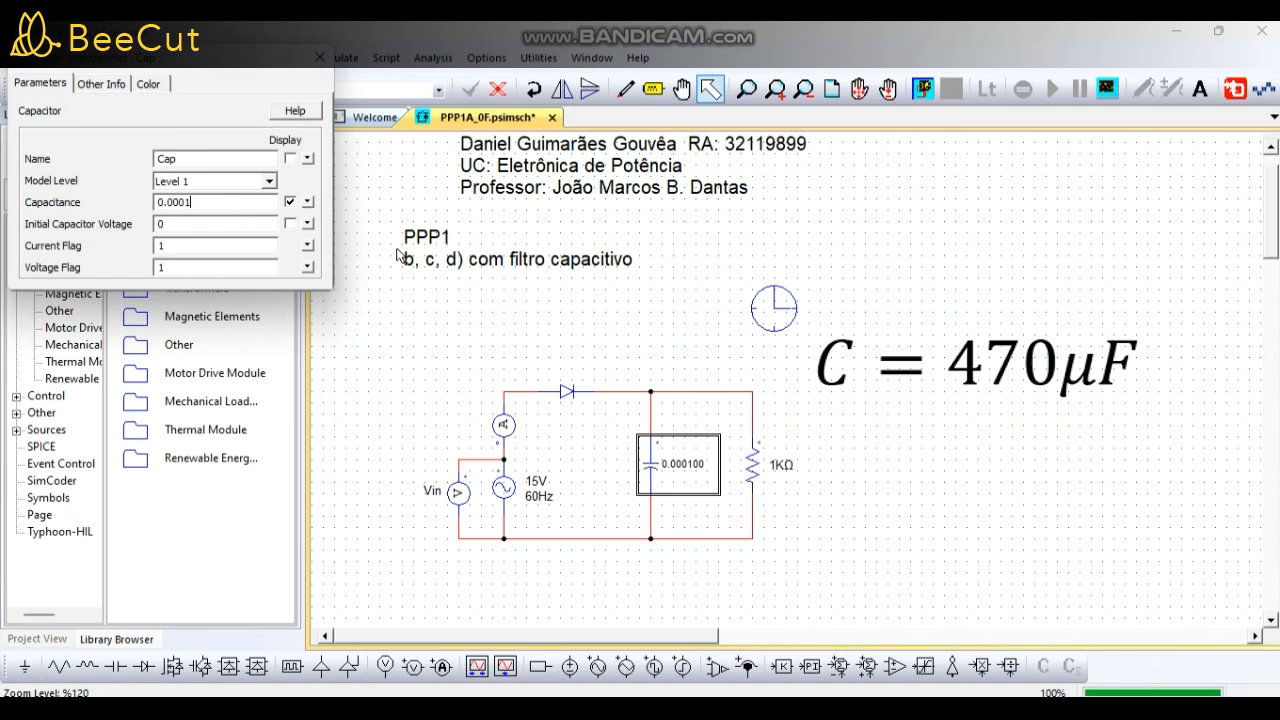
{"action": "type", "text": "470"}
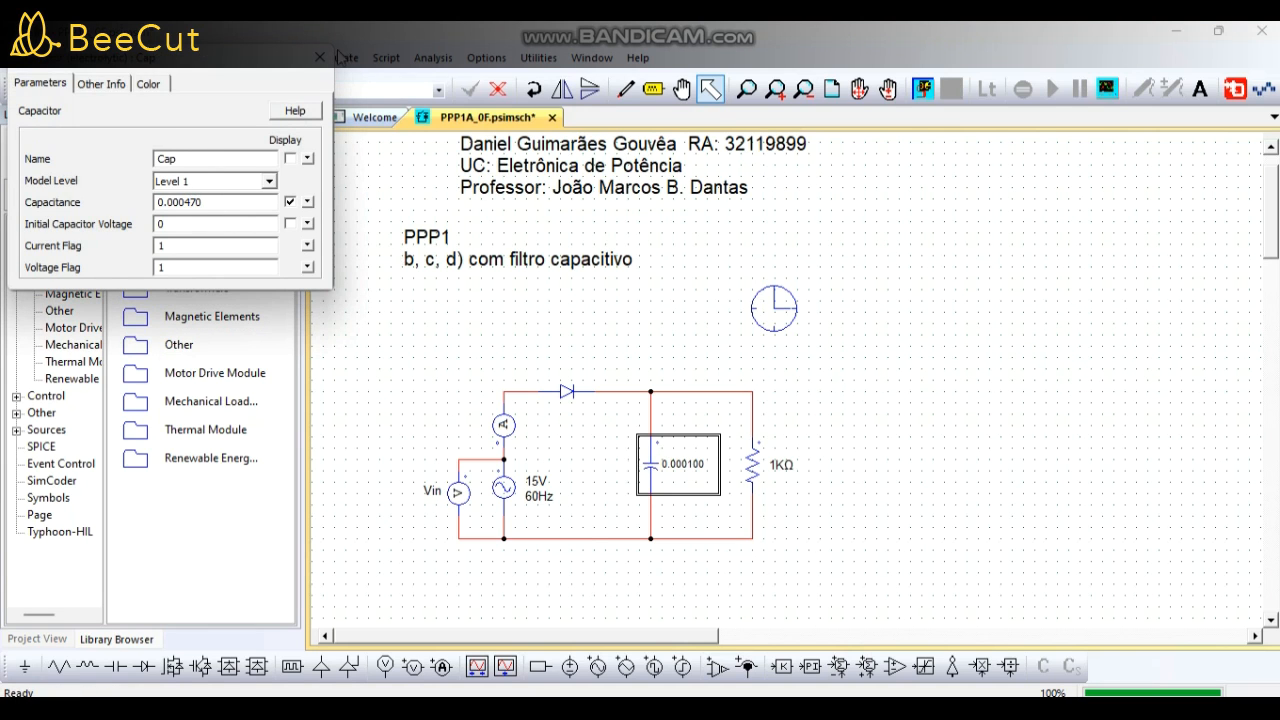
{"action": "left_click", "coordinate": [319, 57]}
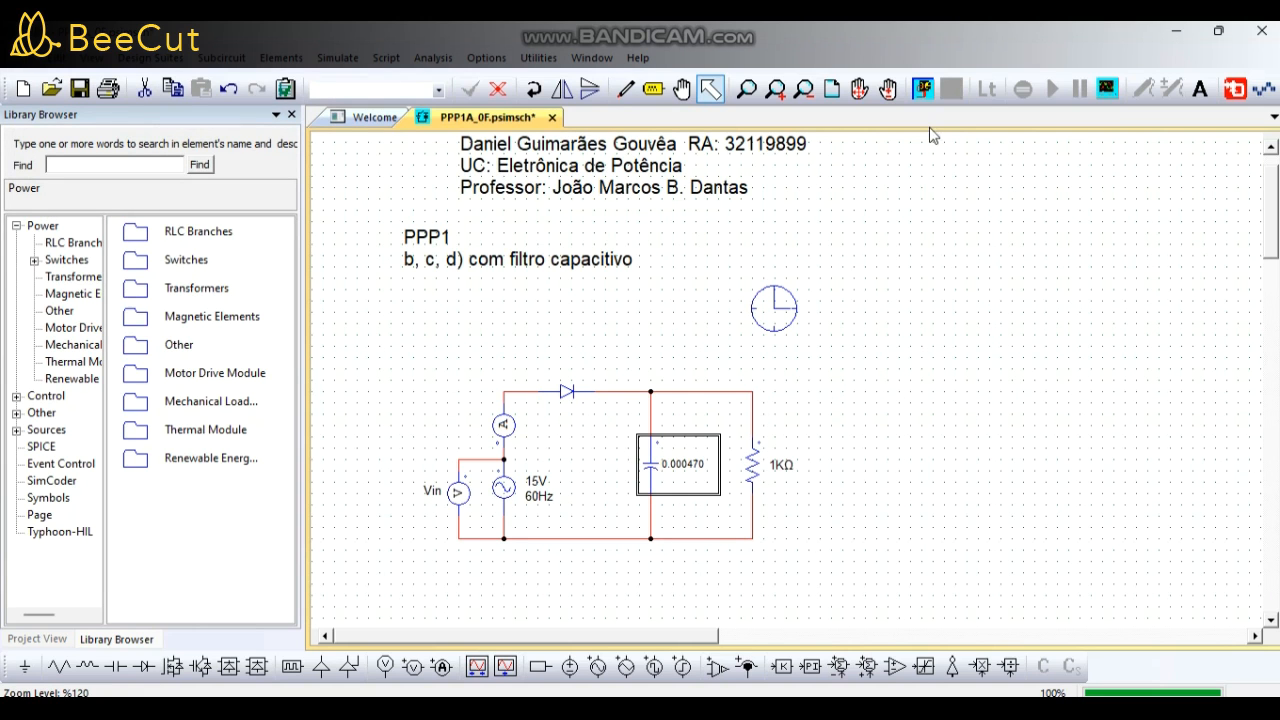
Run the simulation with the new capacitance and show the Vin, V(RL) and V(Cap) plot in full screen.
{"action": "left_click", "coordinate": [922, 90]}
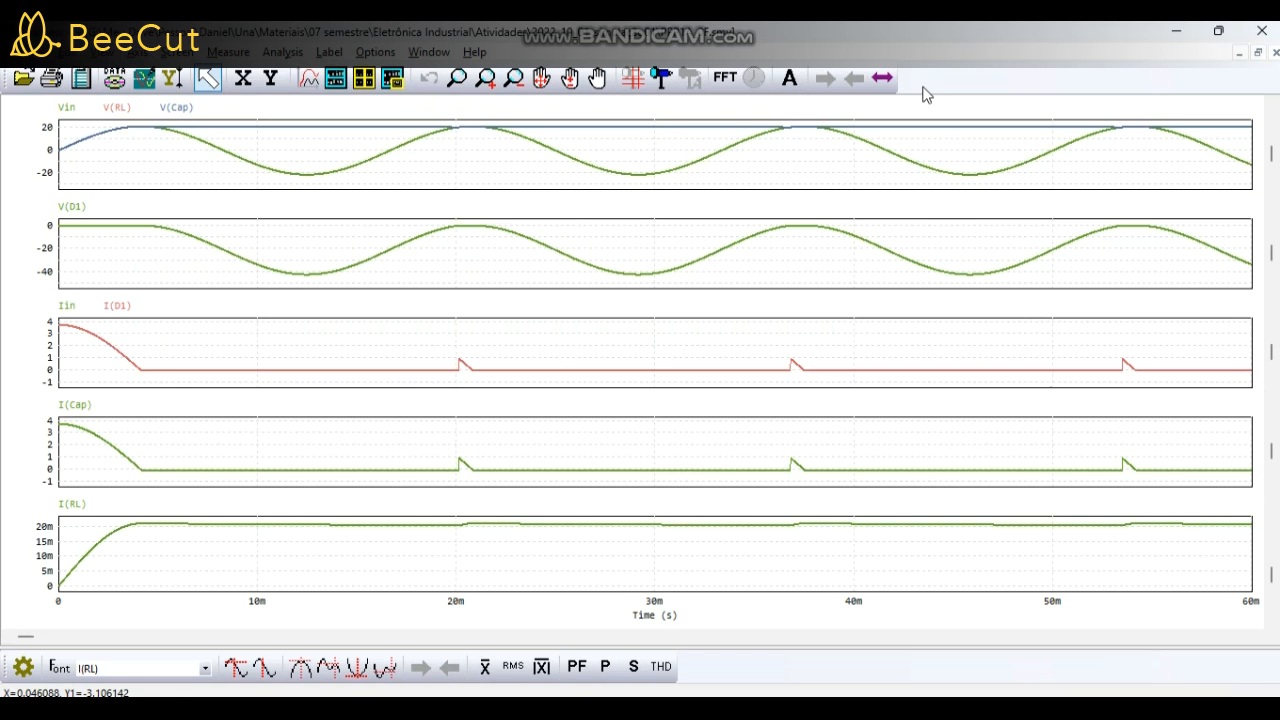
{"action": "right_click", "coordinate": [427, 177]}
{"action": "left_click", "coordinate": [541, 433]}
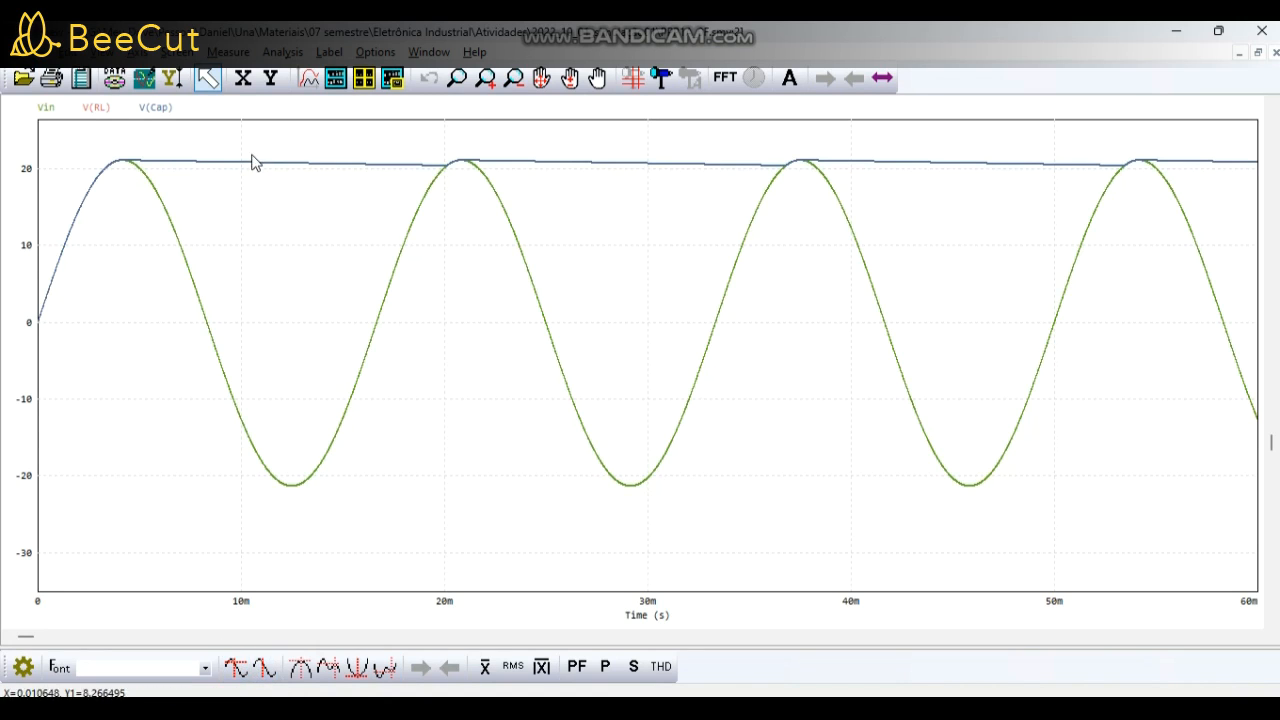
Measure V(Cap) from its first peak to the next minimum, and to the second peak for the average over one period.
{"action": "left_click", "coordinate": [238, 667]}
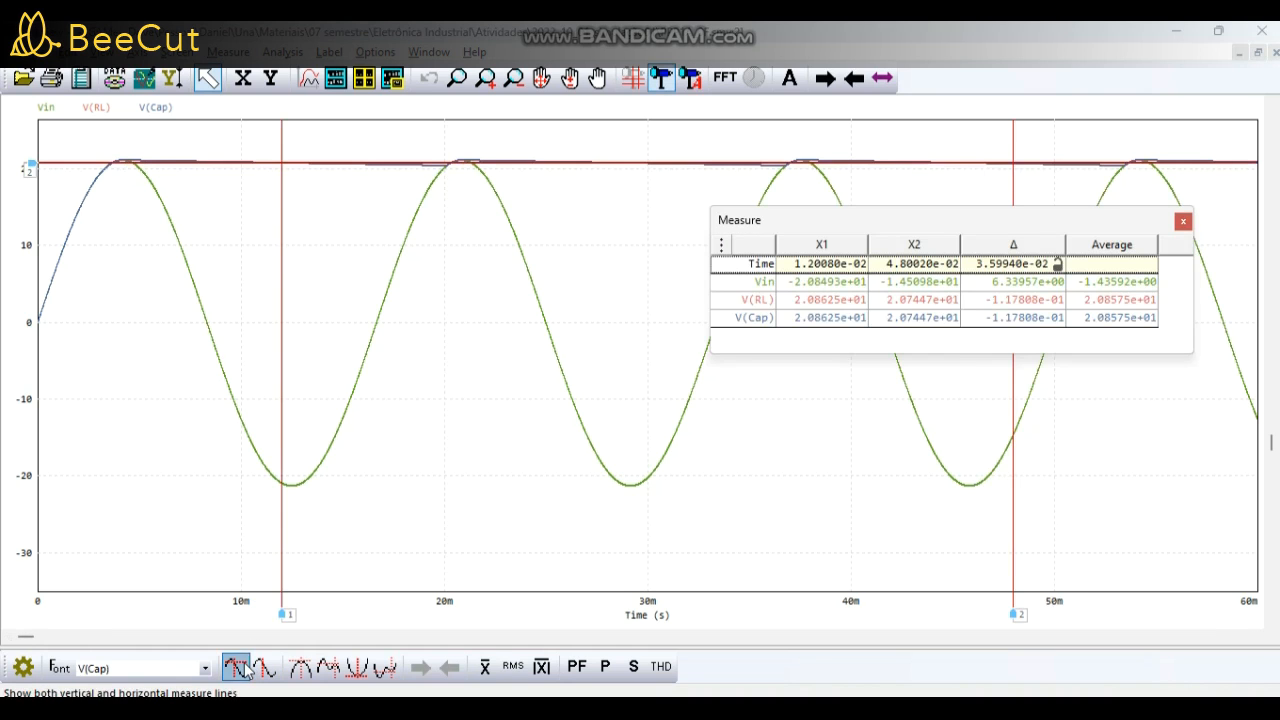
{"action": "left_click_drag", "start_coordinate": [282, 204], "coordinate": [100, 237]}
{"action": "left_click_drag", "start_coordinate": [1013, 134], "coordinate": [391, 180]}
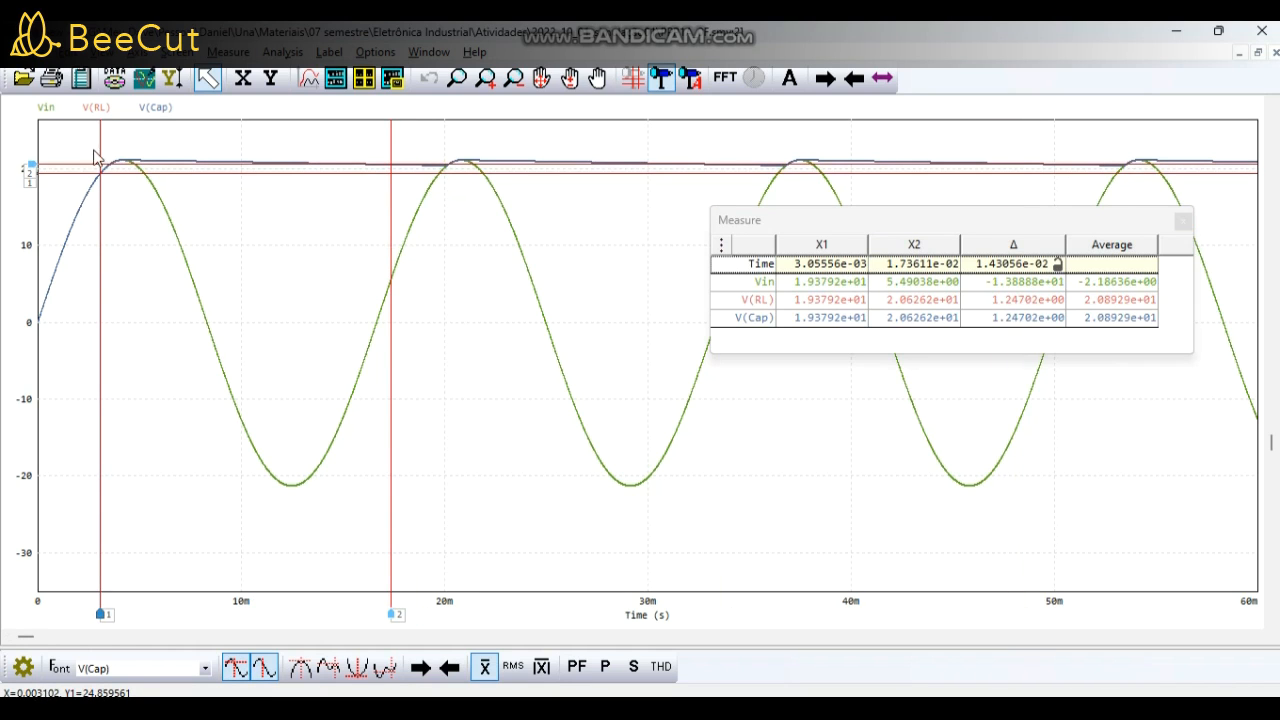
{"action": "left_click", "coordinate": [328, 666]}
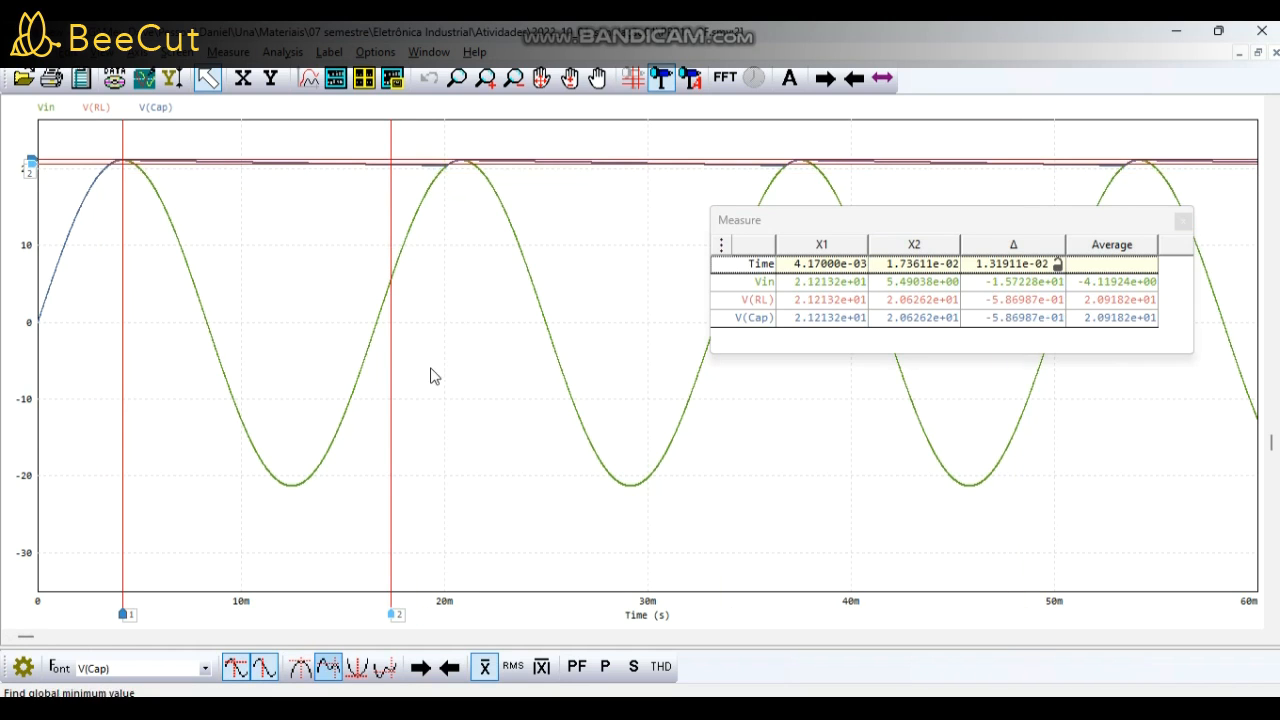
{"action": "left_click", "coordinate": [391, 145]}
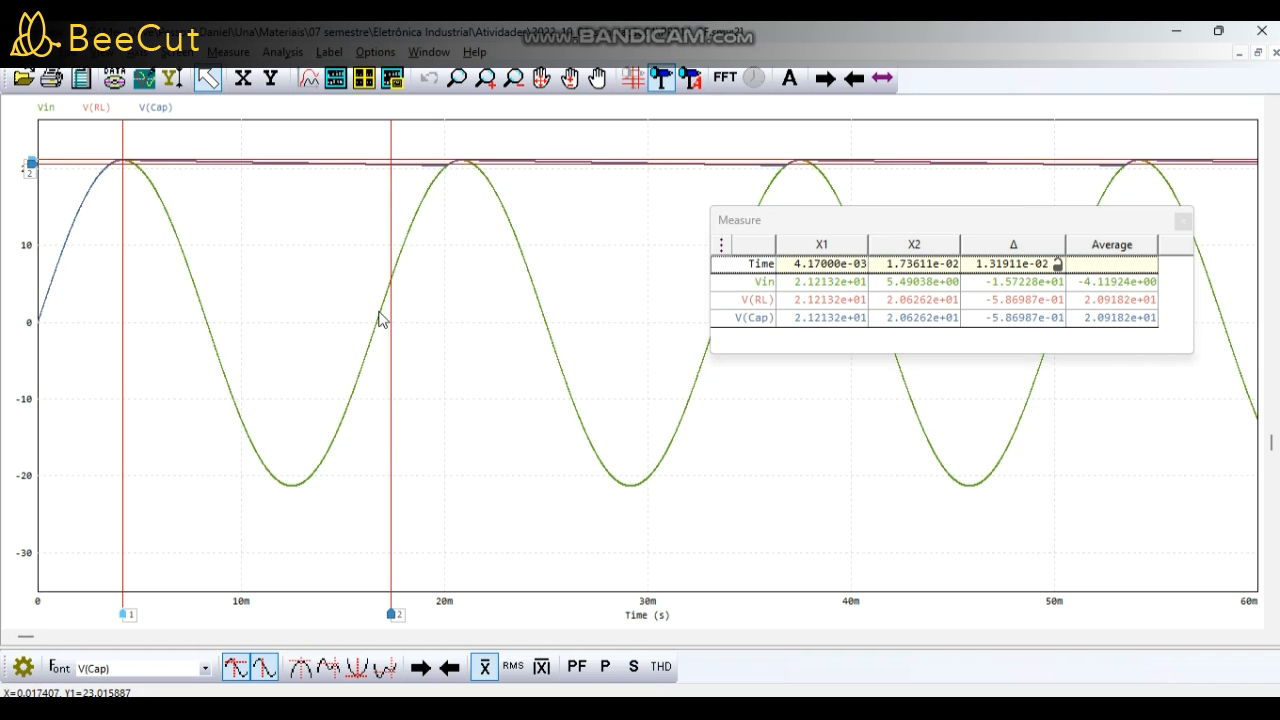
{"action": "left_click", "coordinate": [388, 668]}
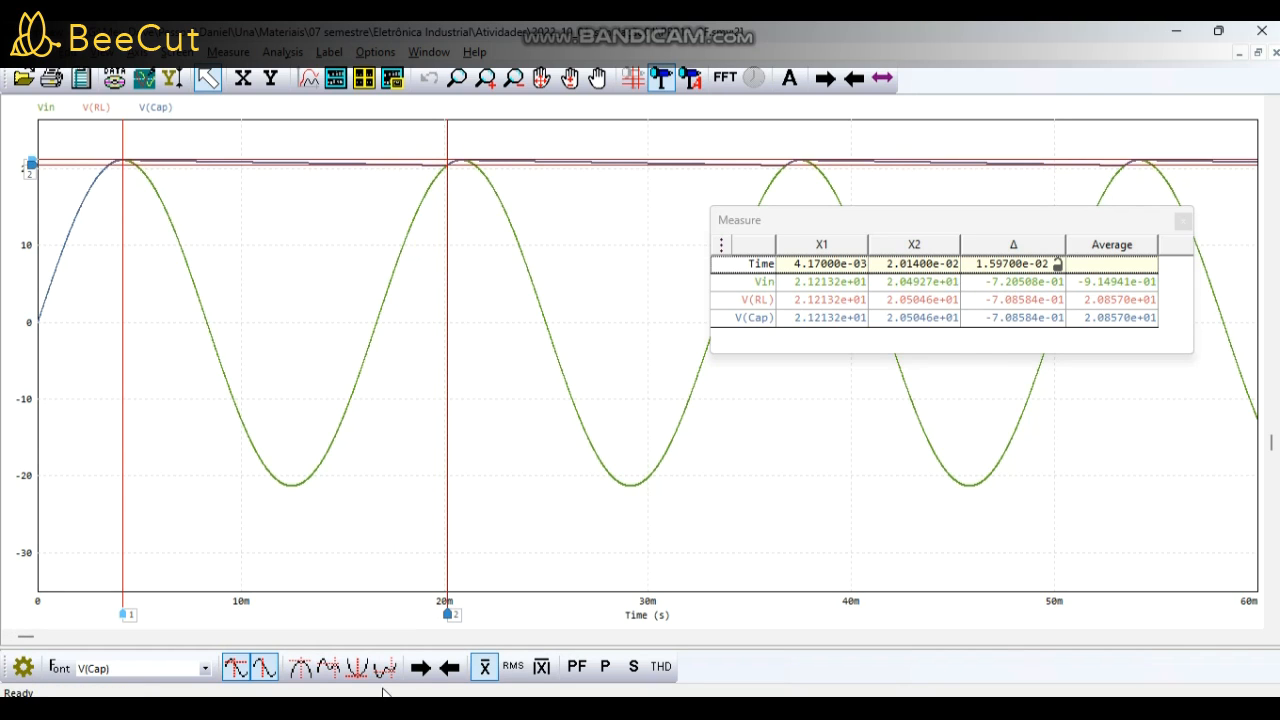
{"action": "left_click", "coordinate": [336, 676]}
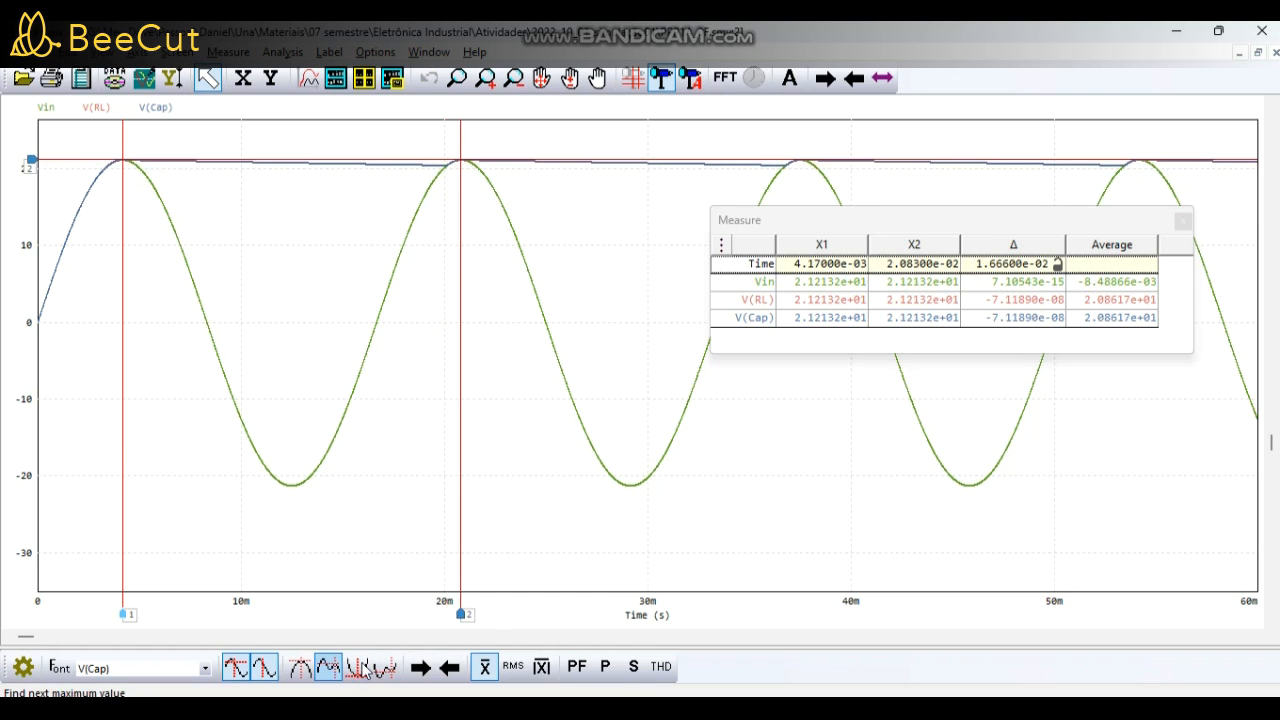
{"action": "left_click_drag", "start_coordinate": [1098, 232], "coordinate": [1036, 229]}
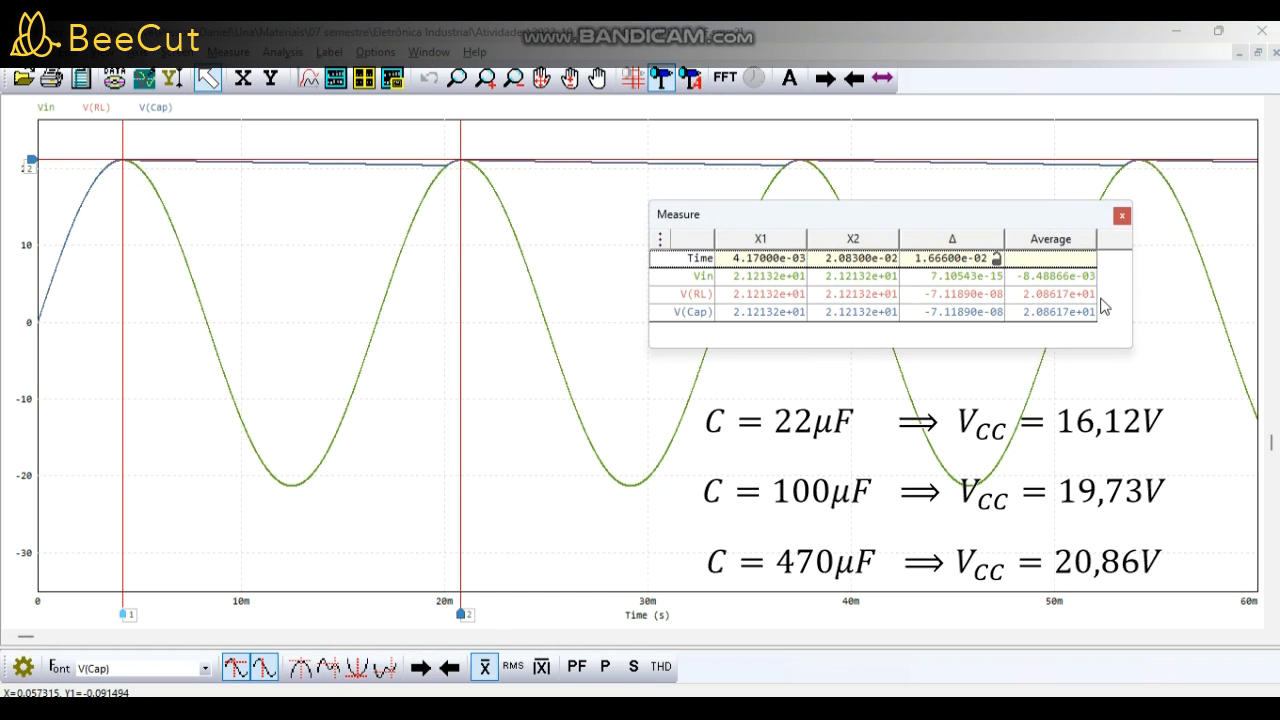